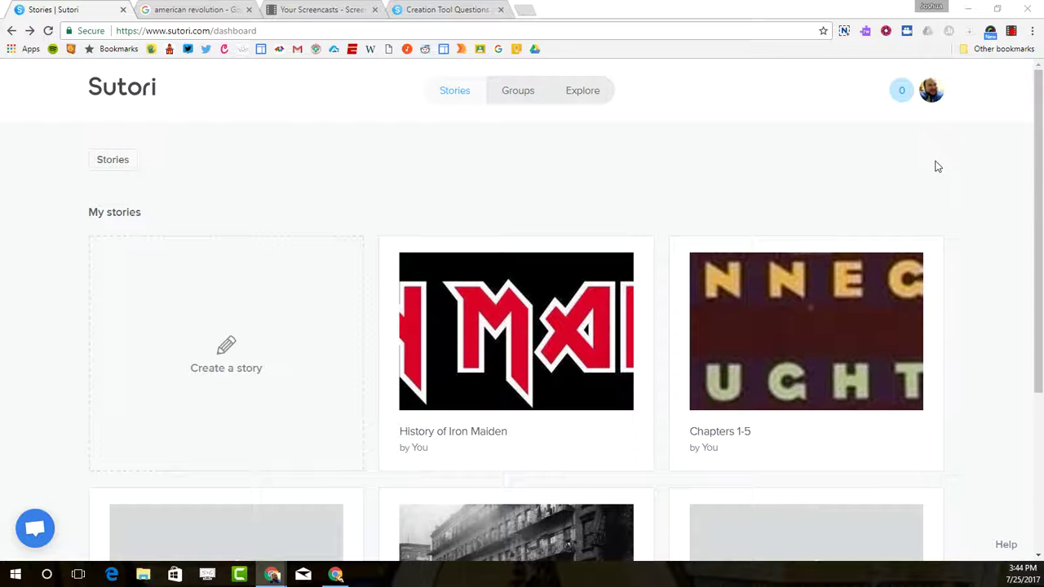
Open the Groups page, which lists the existing 1st Hour Math group
left_click(524, 96)
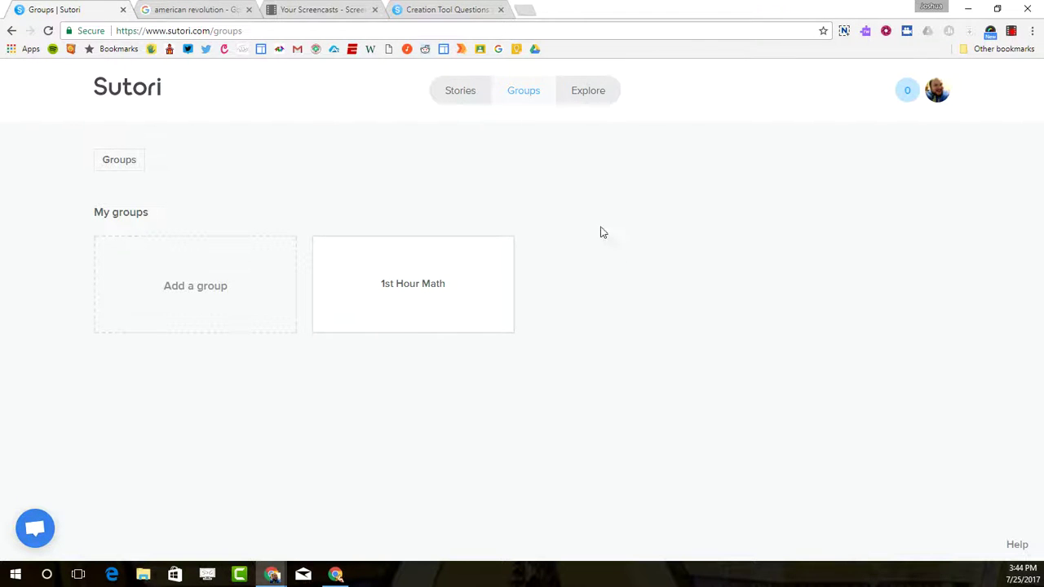
Create a new group named '1st Hour ELA'
left_click(204, 306)
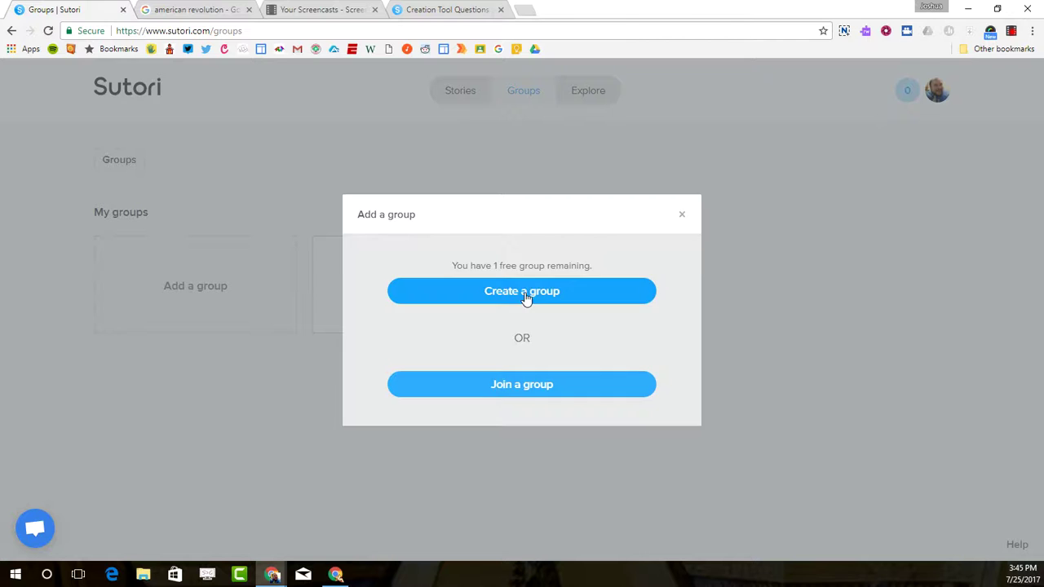
left_click(526, 299)
left_click(507, 320)
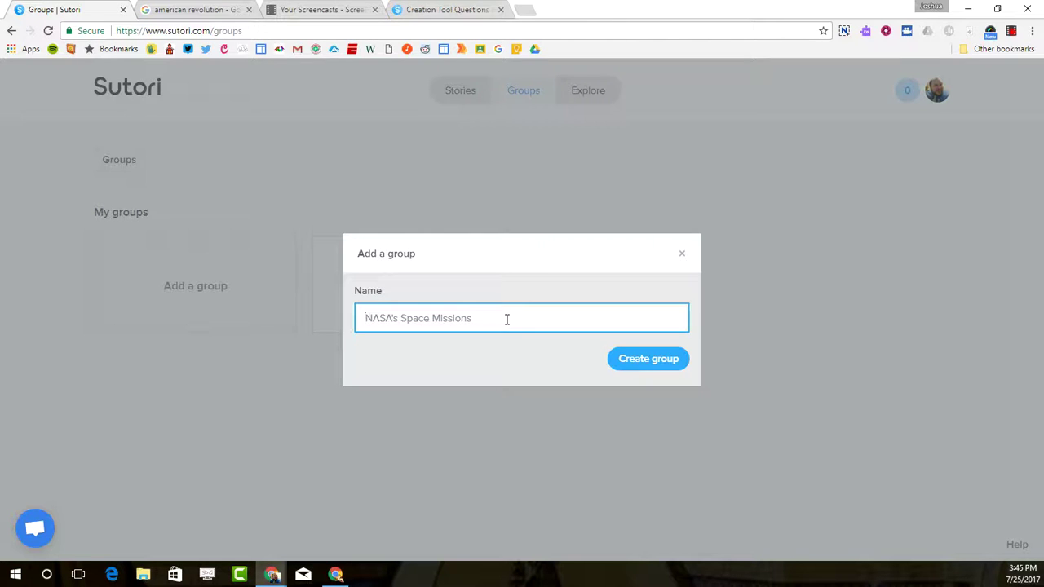
type("1st")
key("BackSpace")
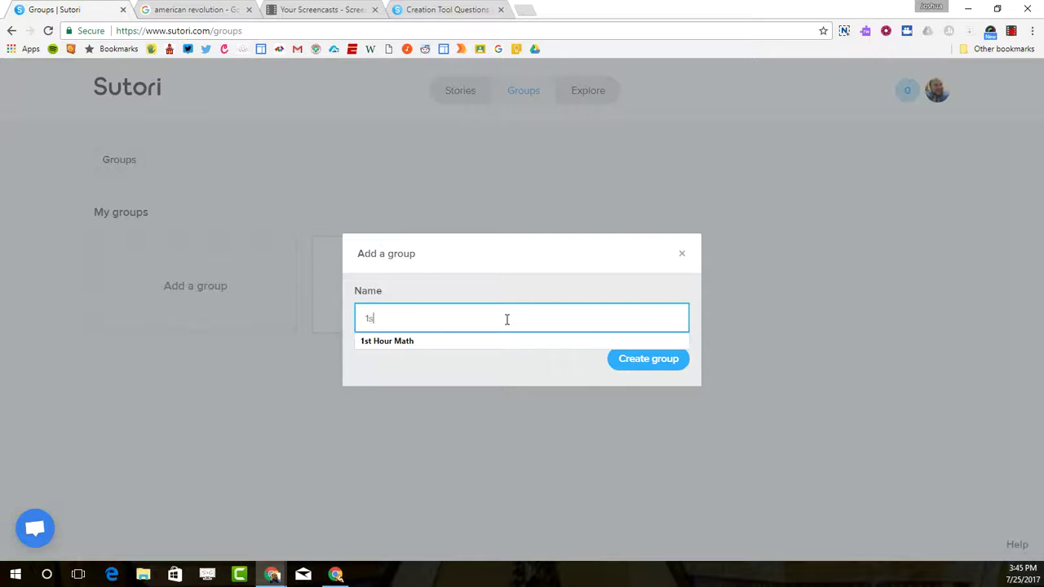
type("ELA")
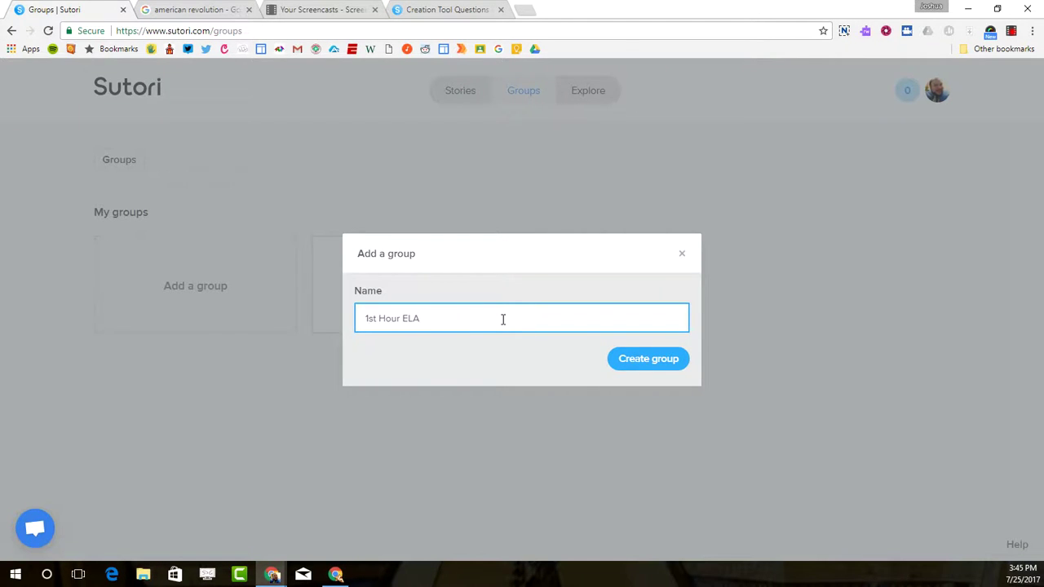
left_click(625, 364)
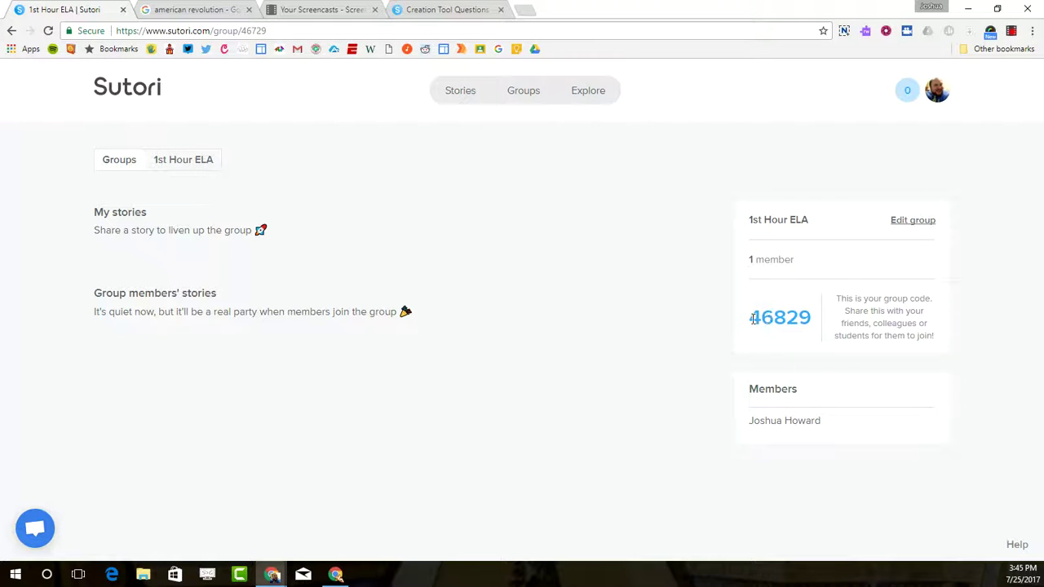
left_click_drag(750, 318, 807, 318)
right_click(804, 318)
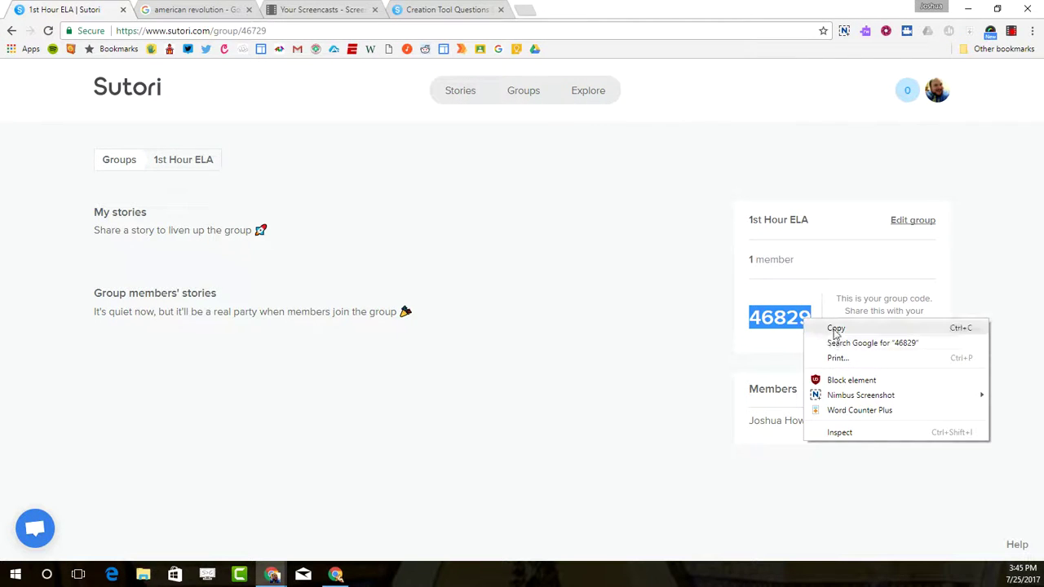
left_click(833, 330)
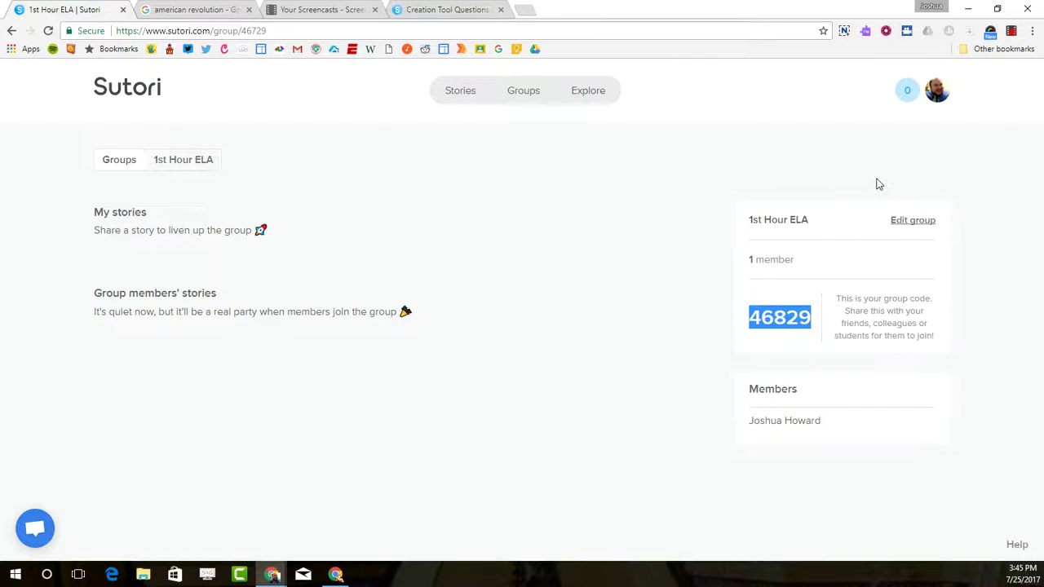
In a maximized second-profile browser window, load sutori.com and open that account's Groups page
left_click(335, 574)
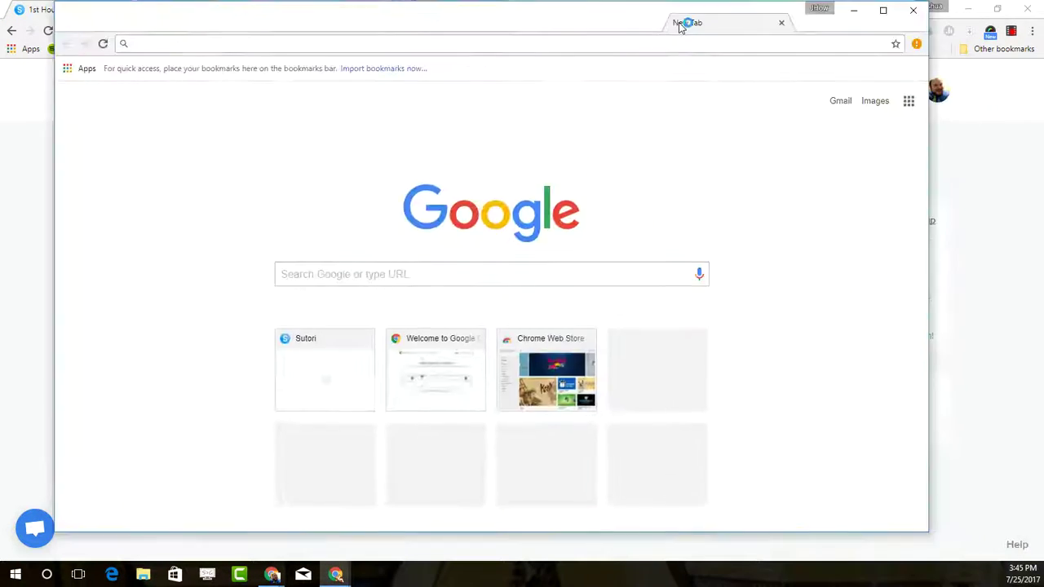
left_click_drag(681, 26, 690, 21)
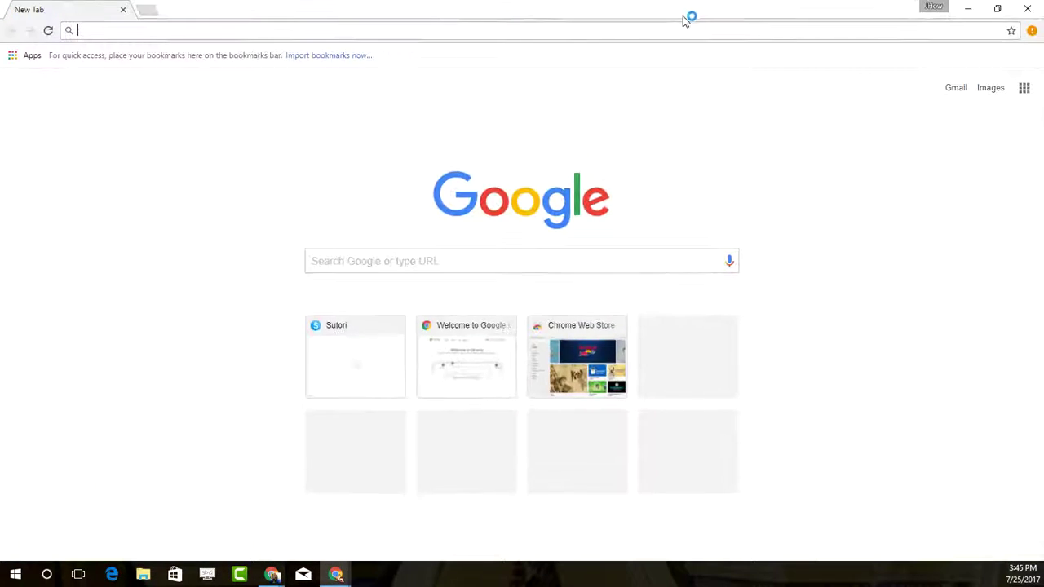
left_click(255, 30)
type("sutory")
key("BackSpace")
type("i.com")
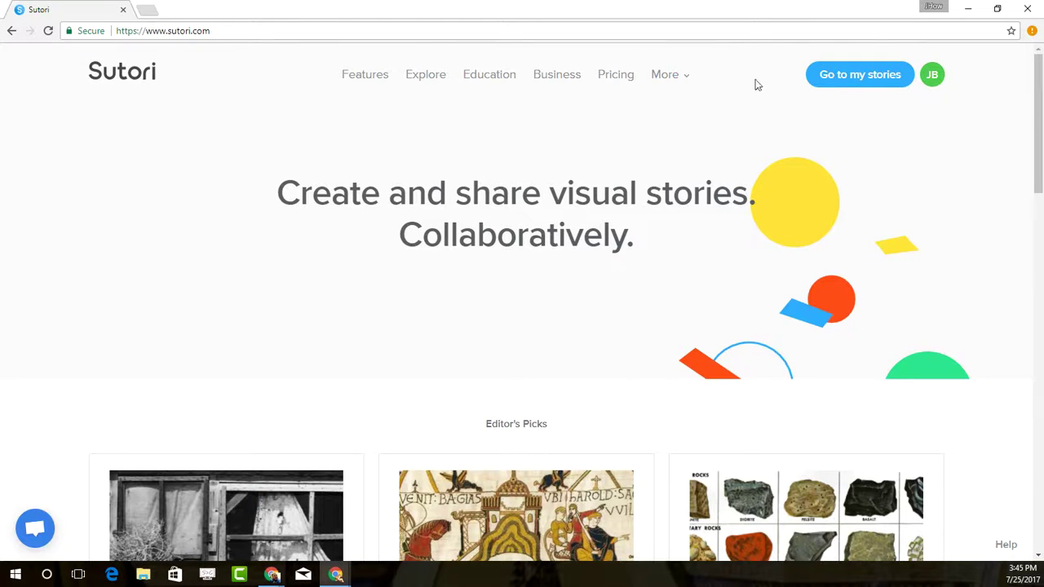
mouse_move(931, 74)
left_click(889, 81)
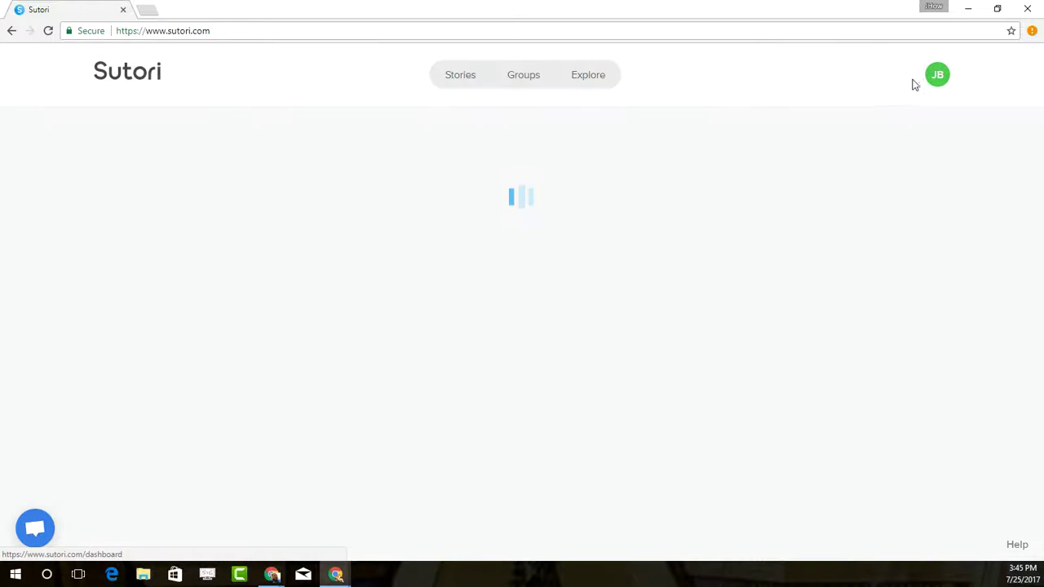
left_click(524, 76)
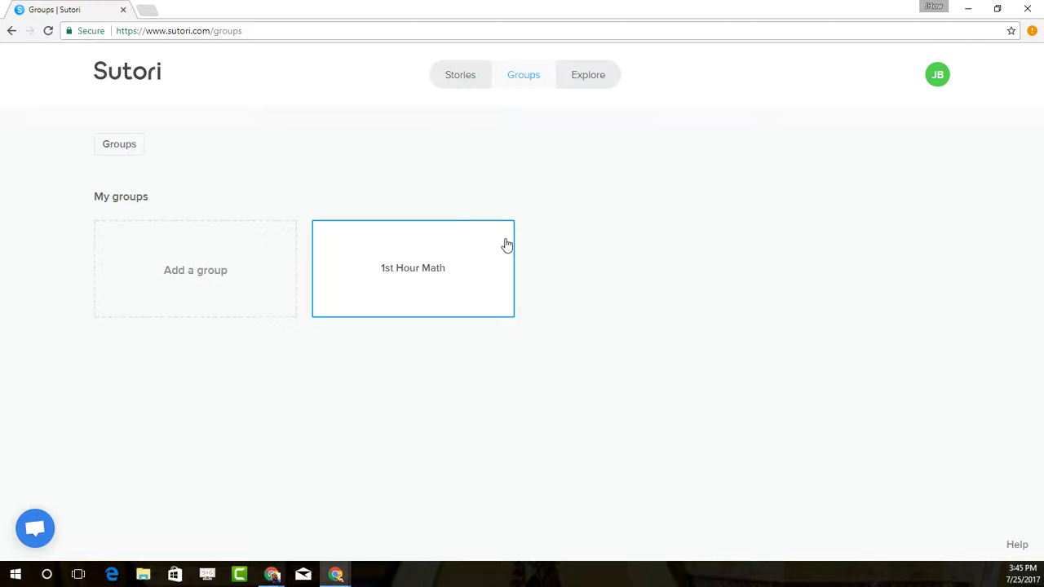
left_click(220, 269)
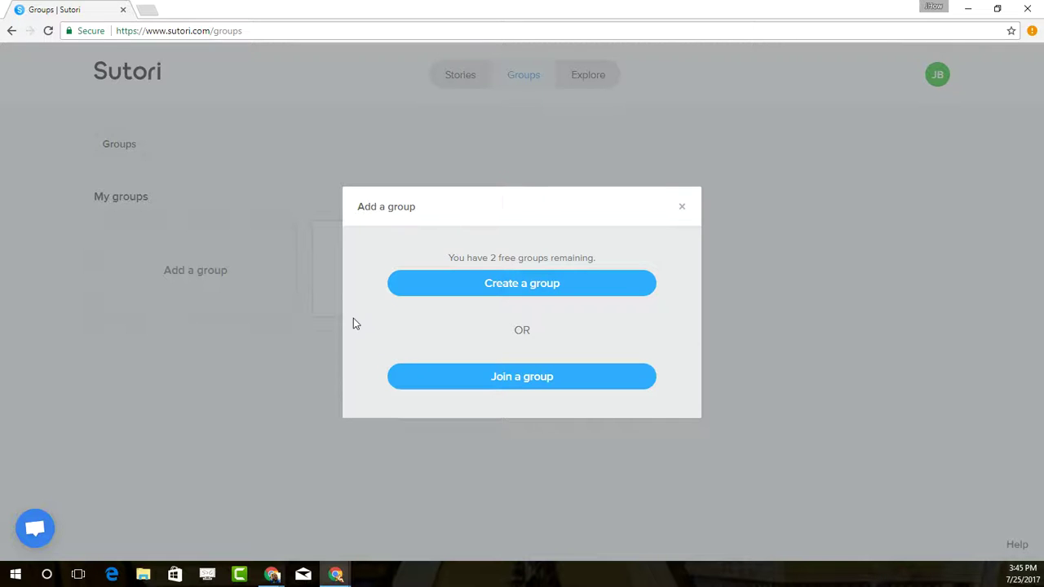
left_click(523, 378)
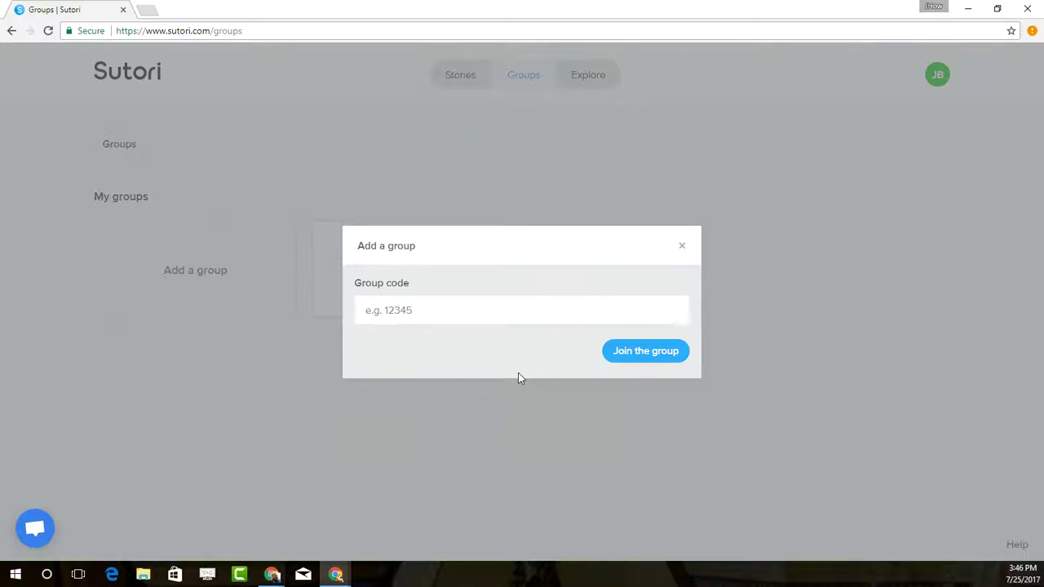
left_click(438, 309)
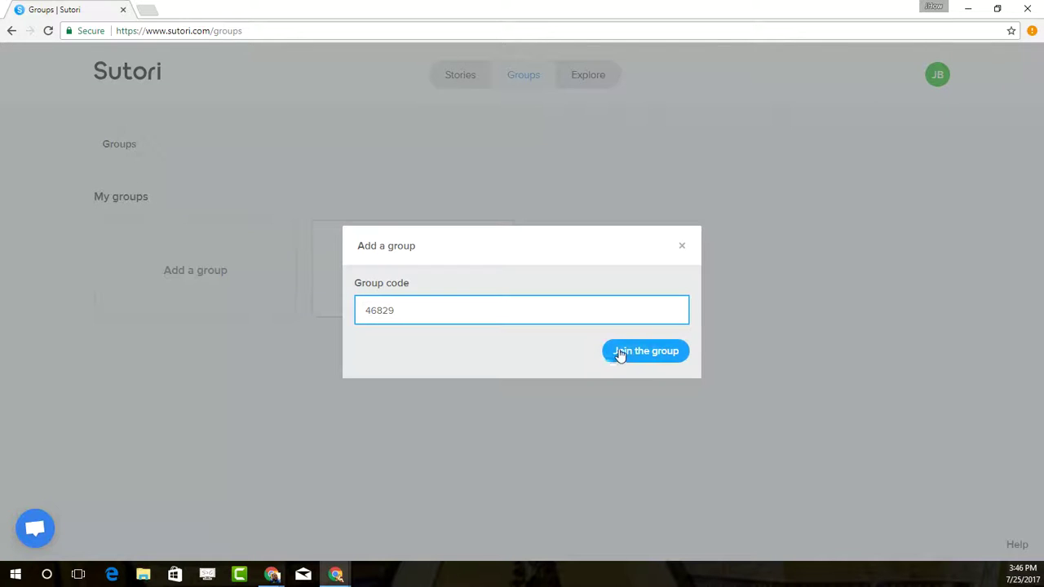
left_click(620, 353)
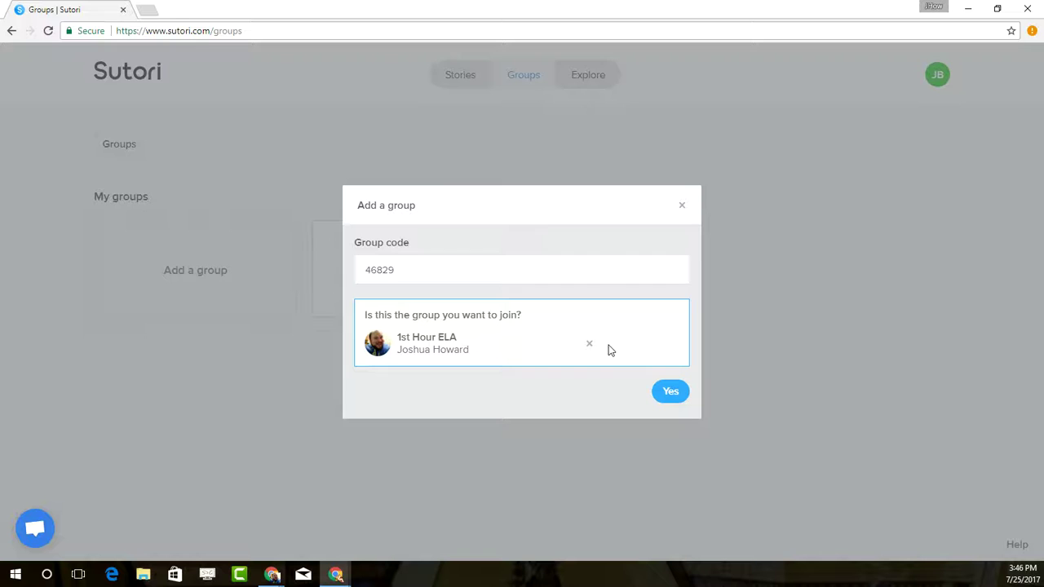
left_click(670, 391)
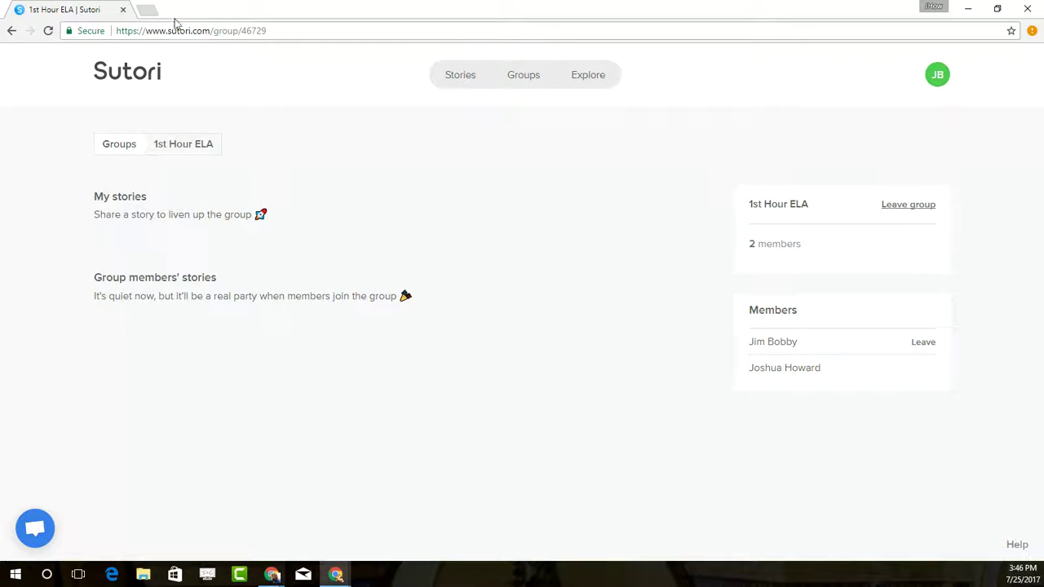
Switch back to the owner's window and open the 1st Hour ELA group page
left_click(996, 8)
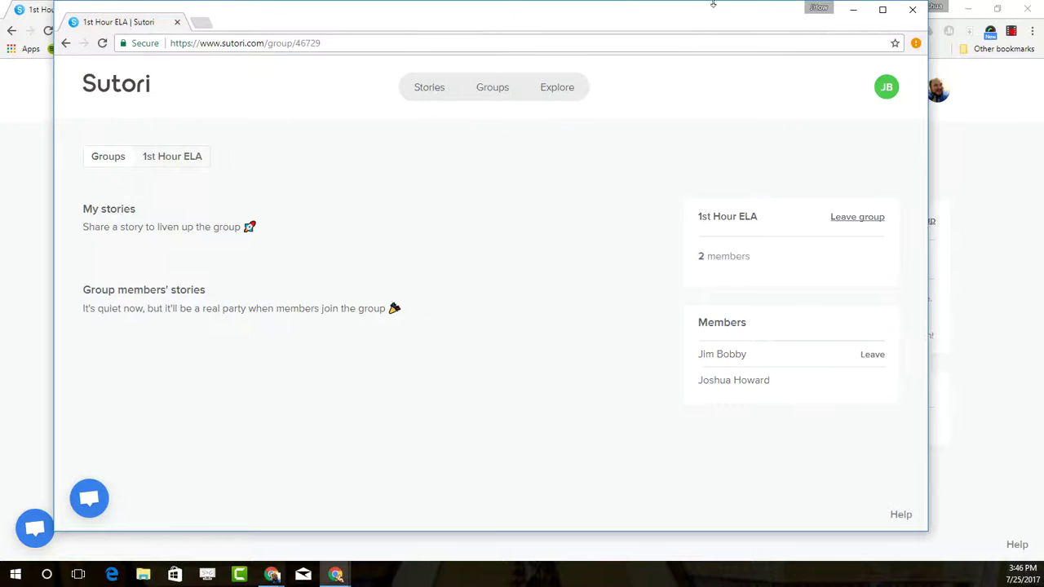
key("alt+Tab")
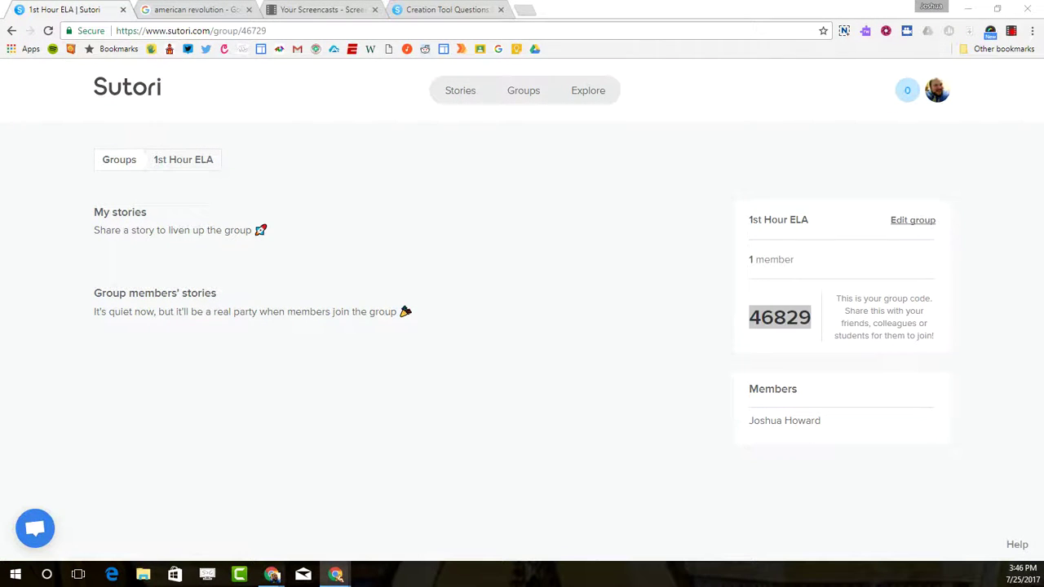
left_click(524, 93)
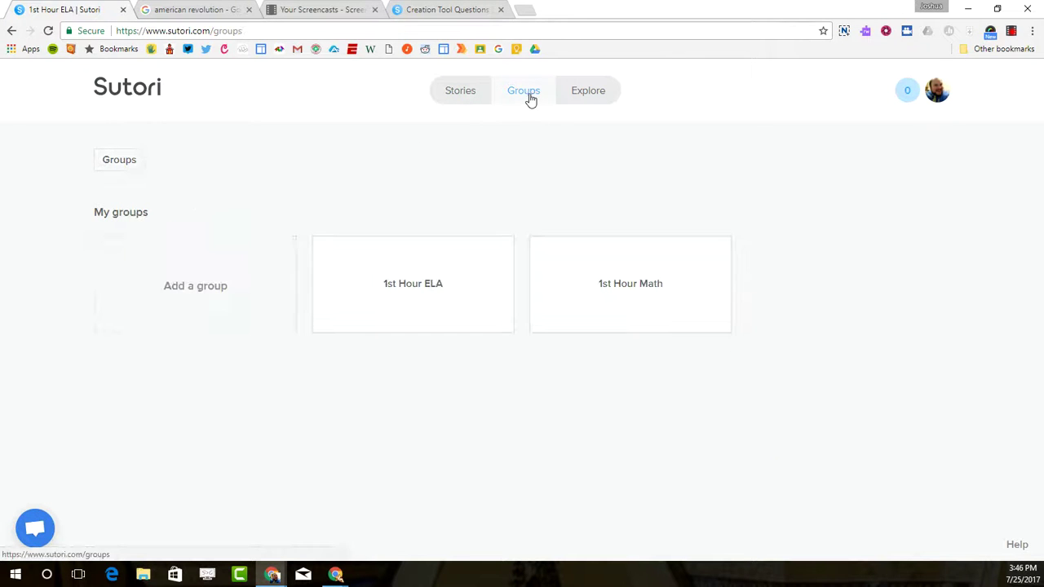
left_click(433, 295)
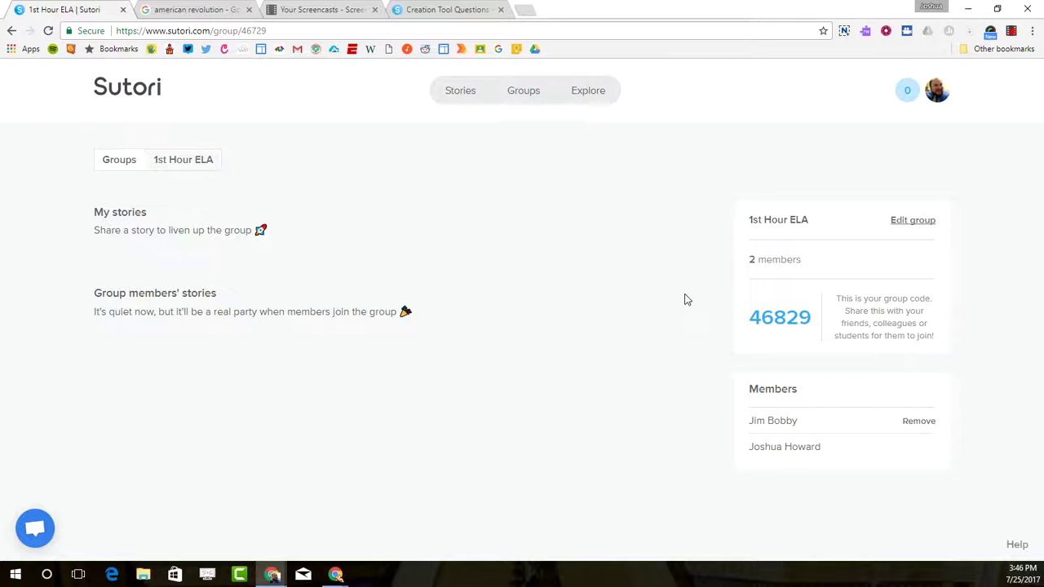
Open History of Iron Maiden from the dashboard and share it with 1st Hour ELA and 1st Hour Math
left_click(465, 96)
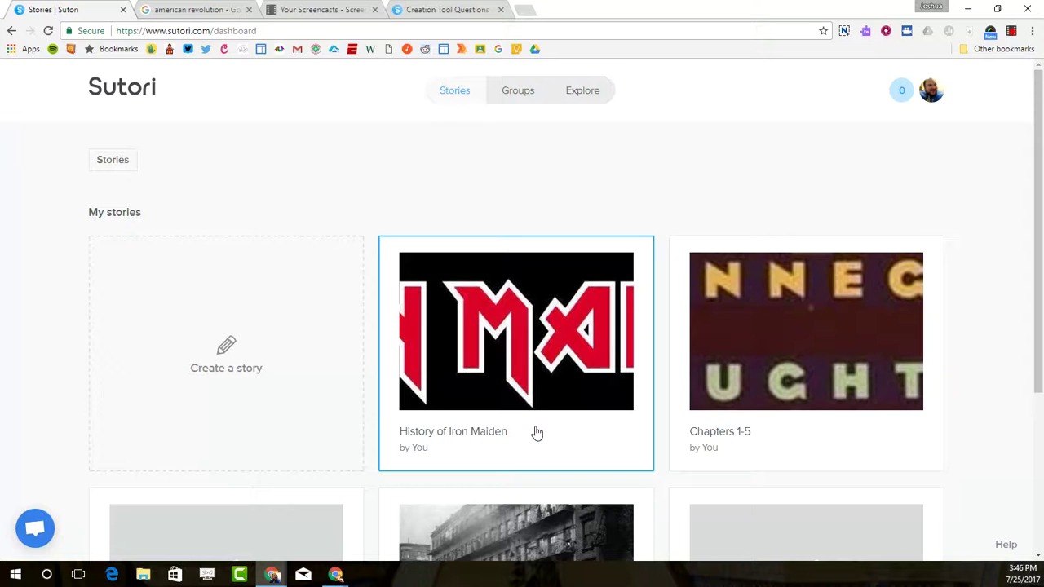
left_click(401, 263)
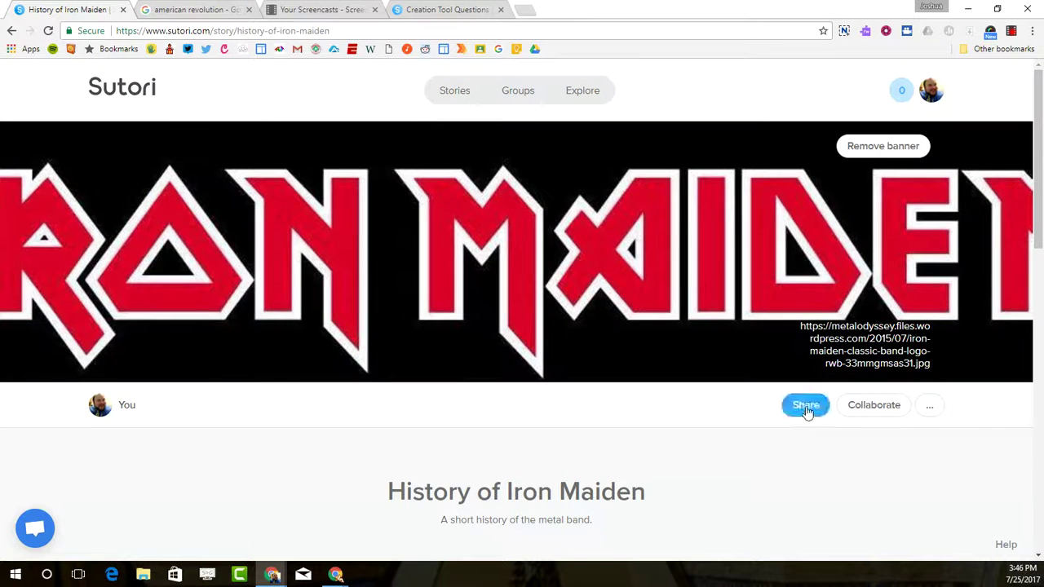
left_click(806, 405)
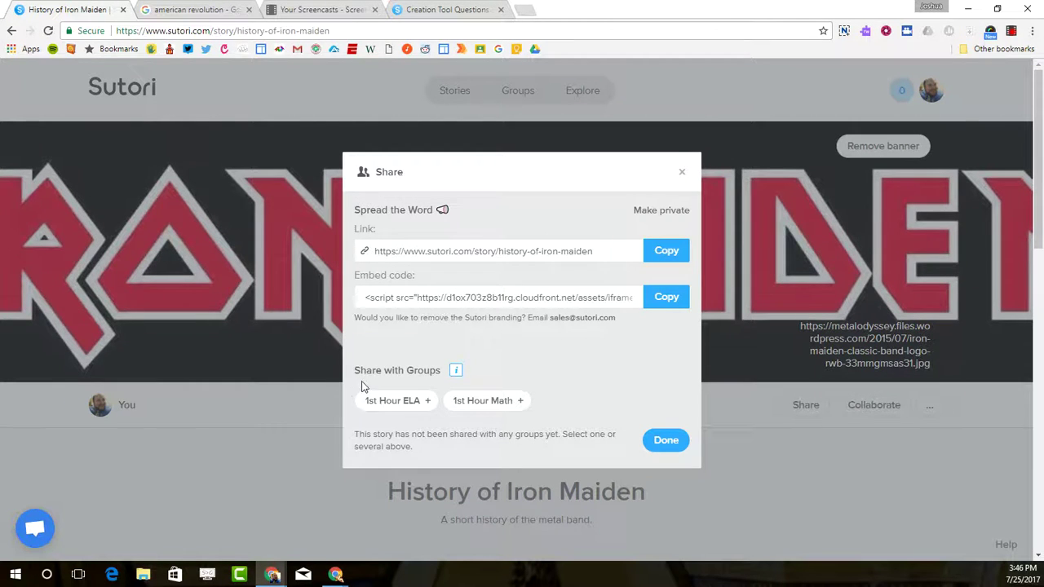
left_click(410, 408)
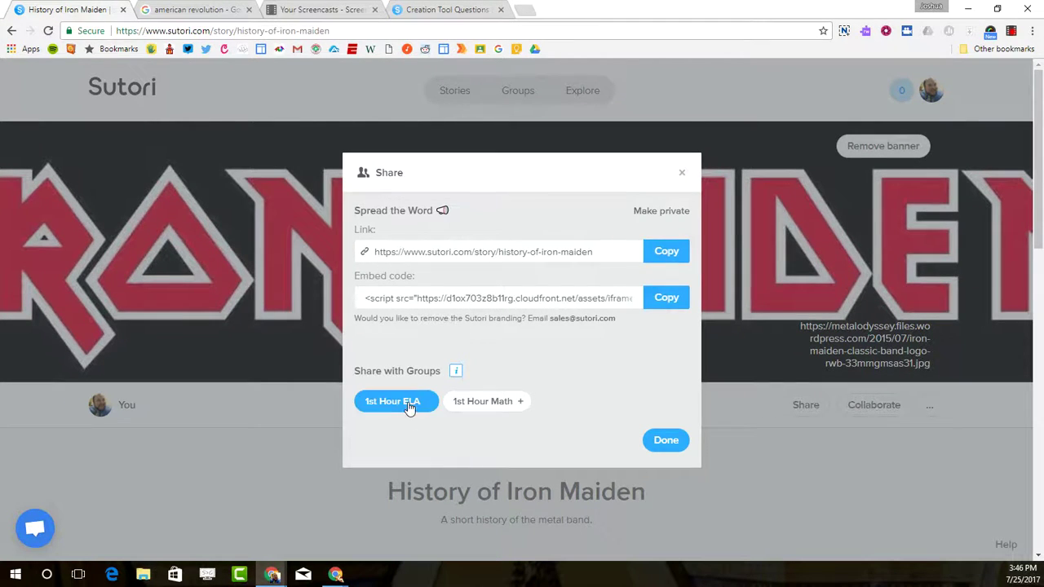
left_click(487, 408)
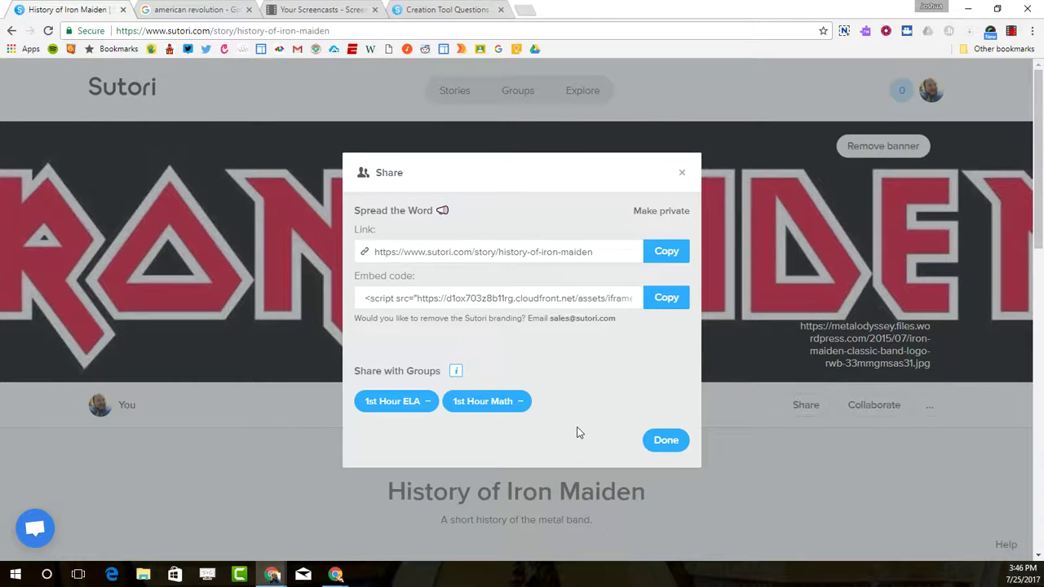
left_click(666, 445)
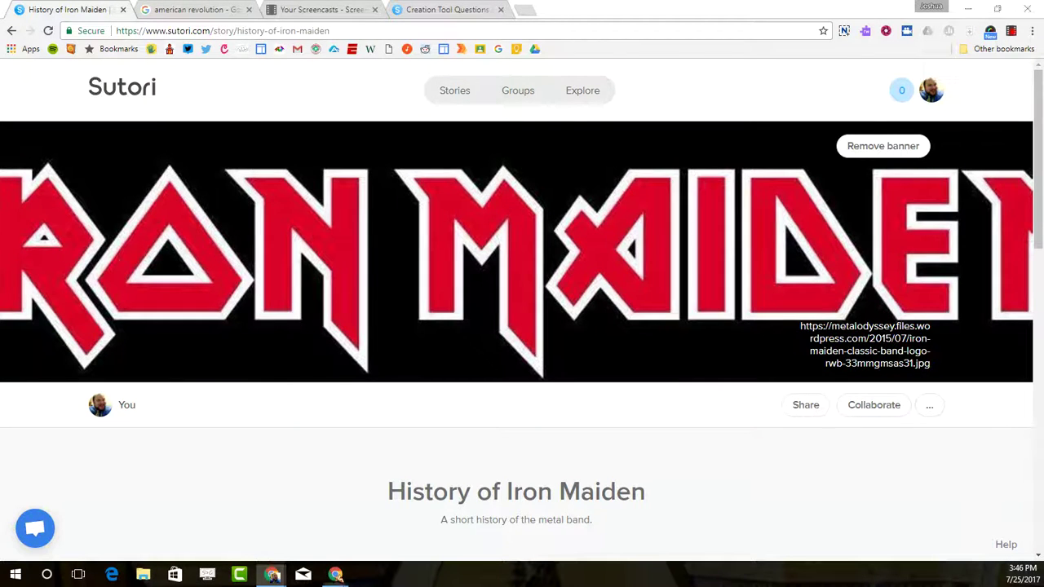
In the student's window, browse the groups and open 1st Hour Math
left_click_drag(1043, 98, 687, 49)
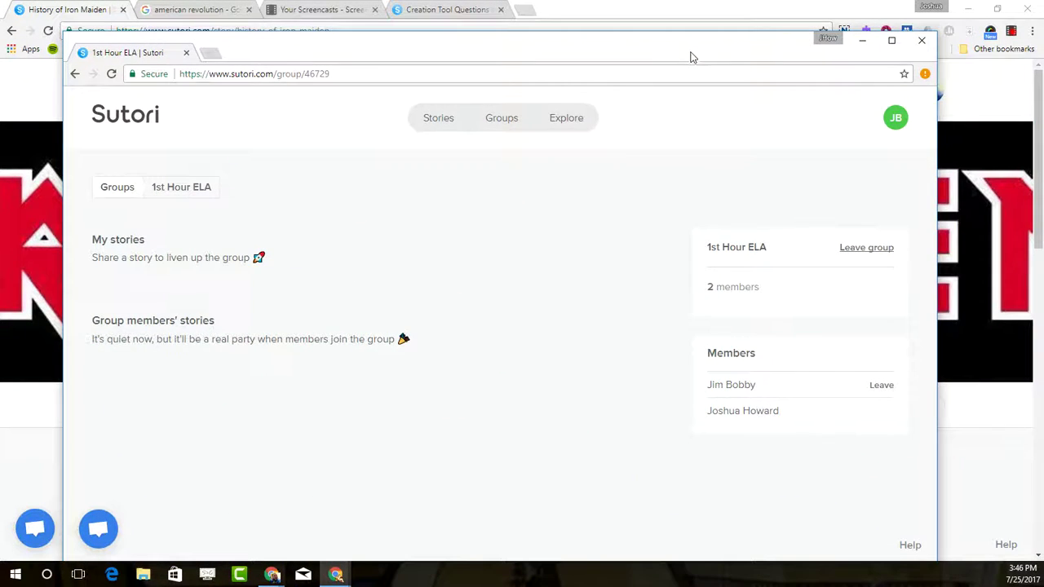
left_click(495, 123)
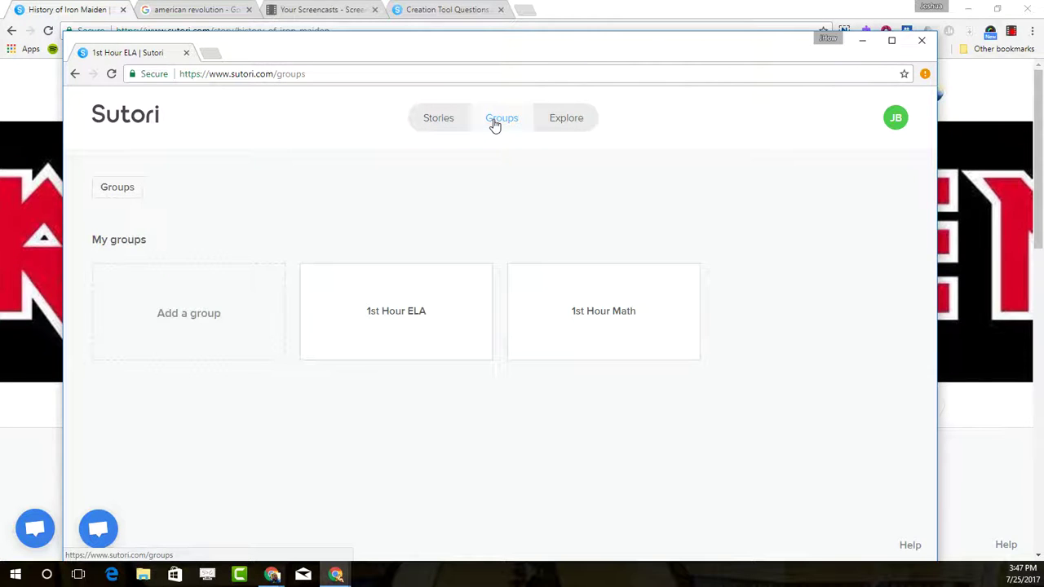
left_click(433, 123)
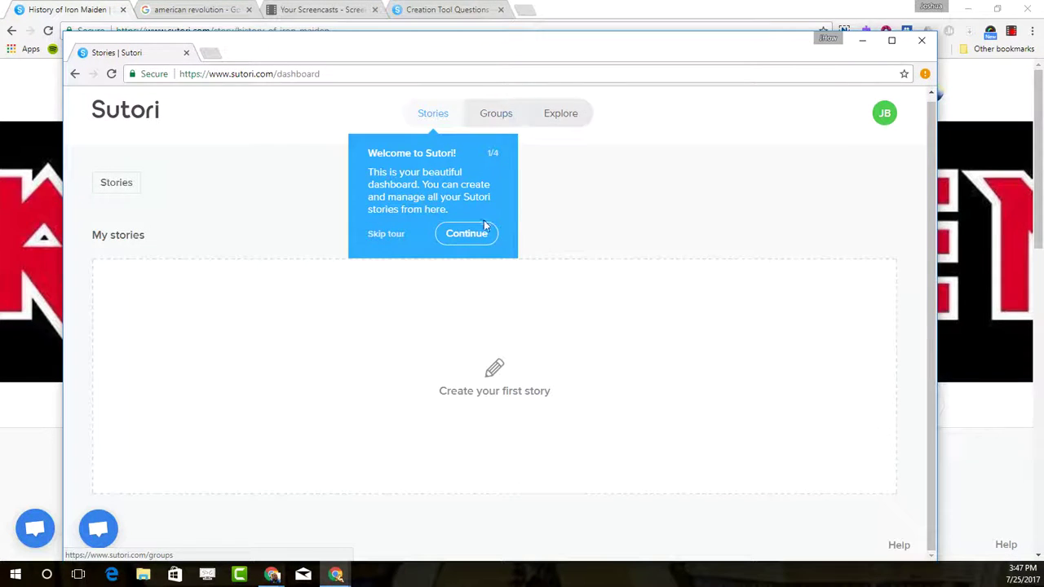
left_click(498, 129)
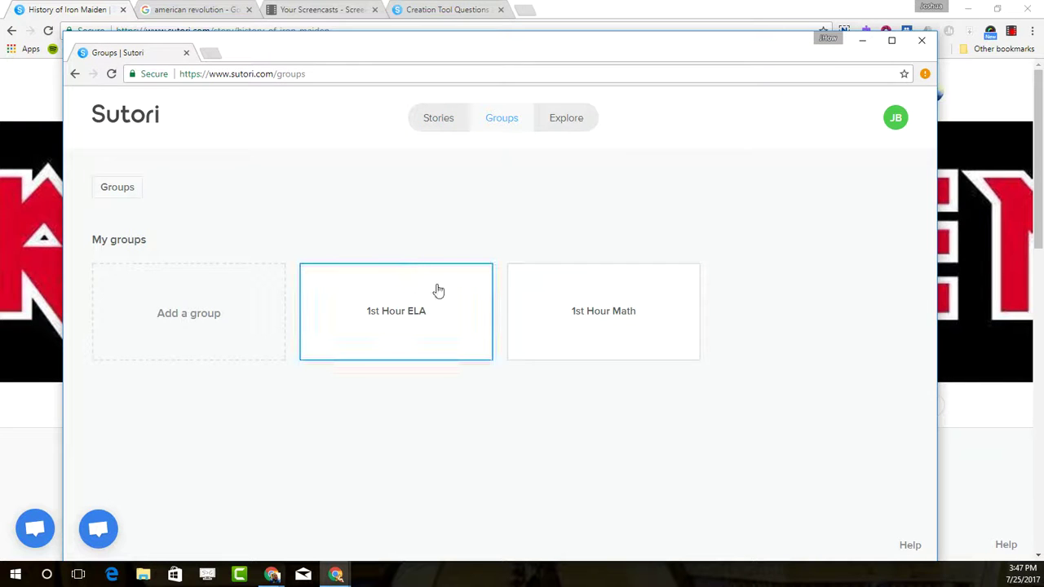
left_click(425, 326)
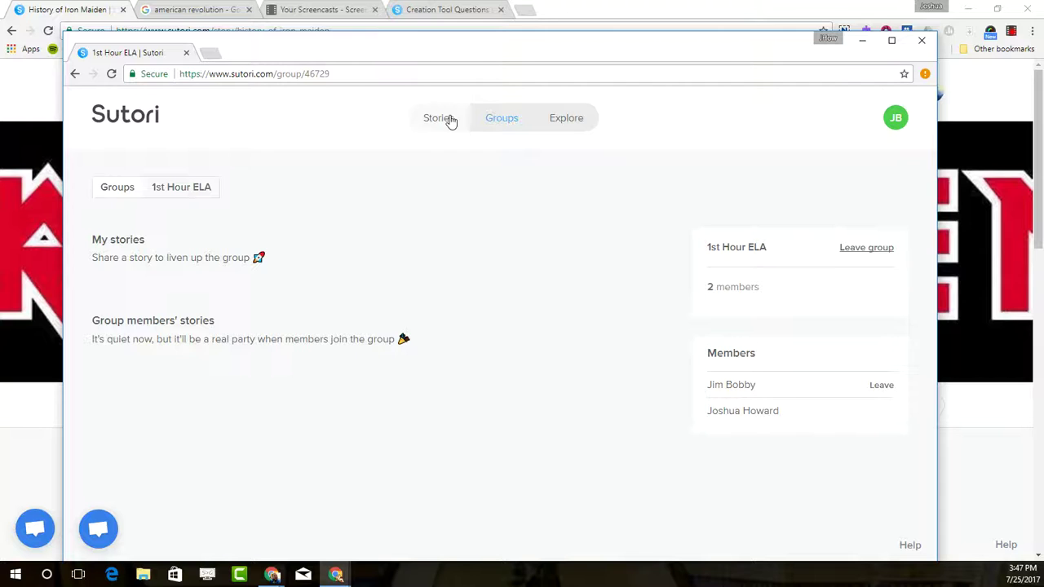
left_click(133, 202)
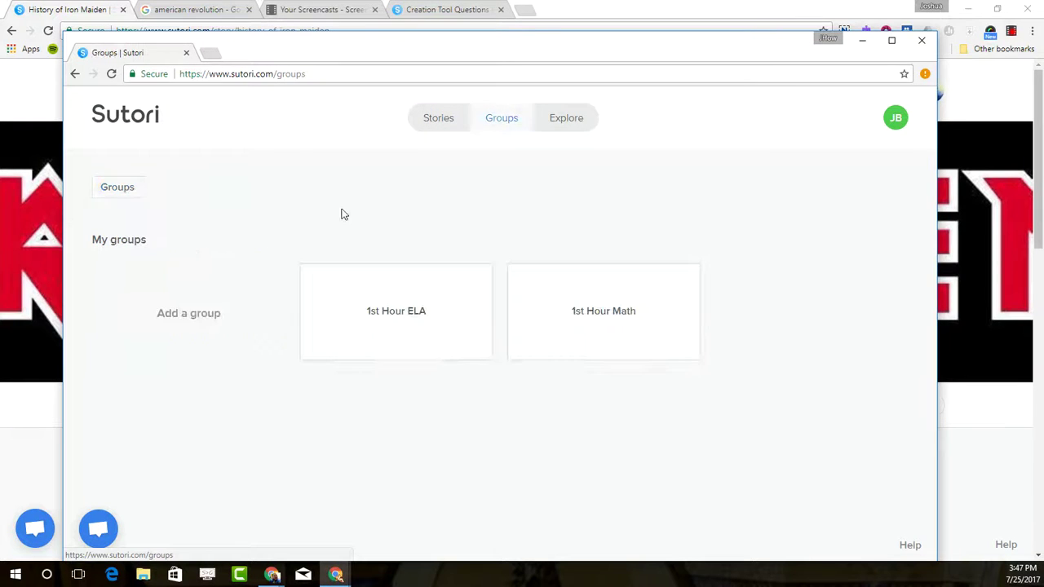
left_click(620, 318)
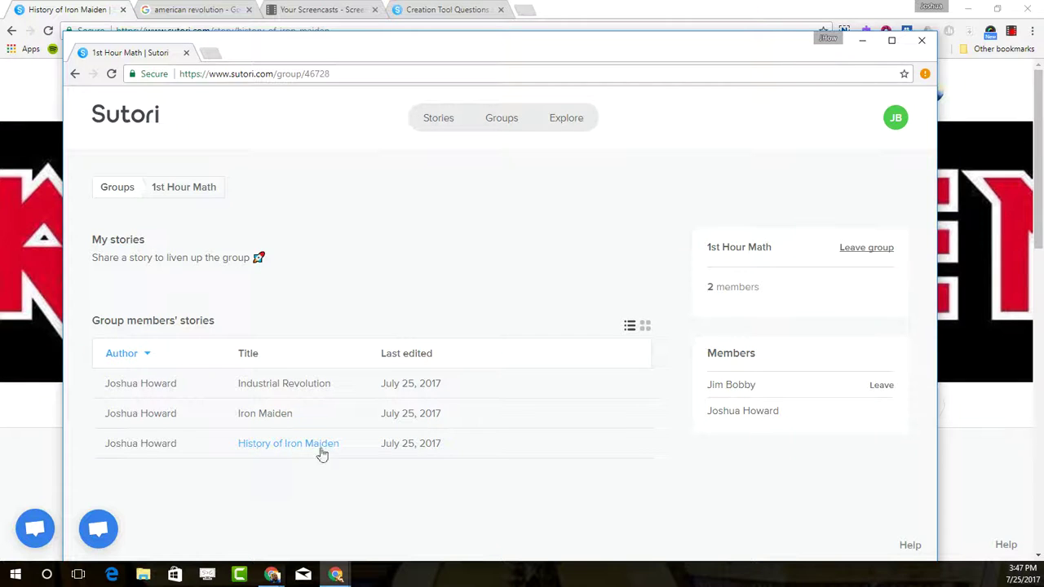
Open History of Iron Maiden, scroll through its quizzes and forum, then move the window aside
left_click(288, 446)
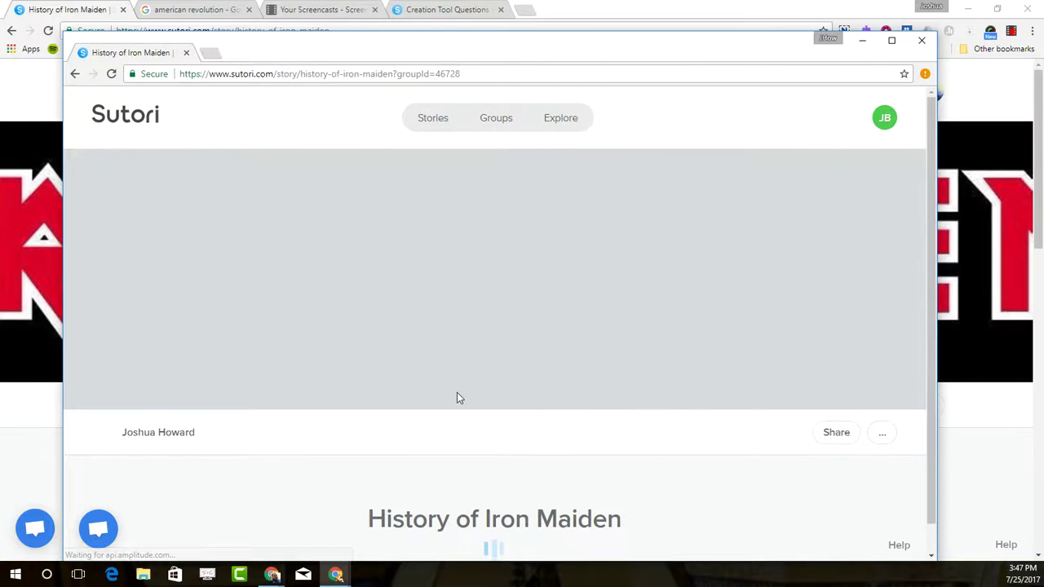
scroll(582, 427, "down", 4)
scroll(584, 435, "down", 5)
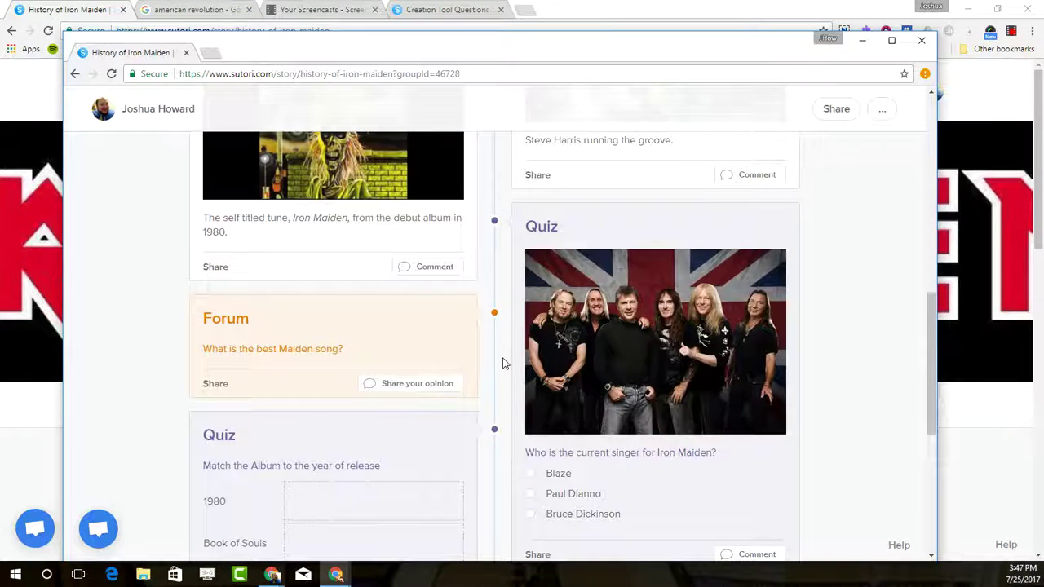
scroll(503, 379, "down", 2)
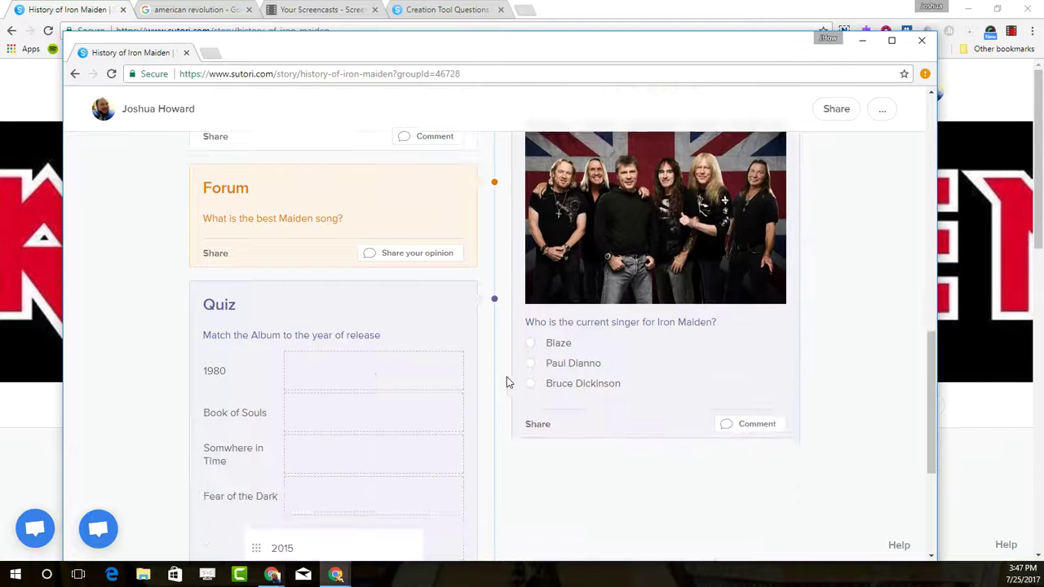
scroll(493, 418, "up", 5)
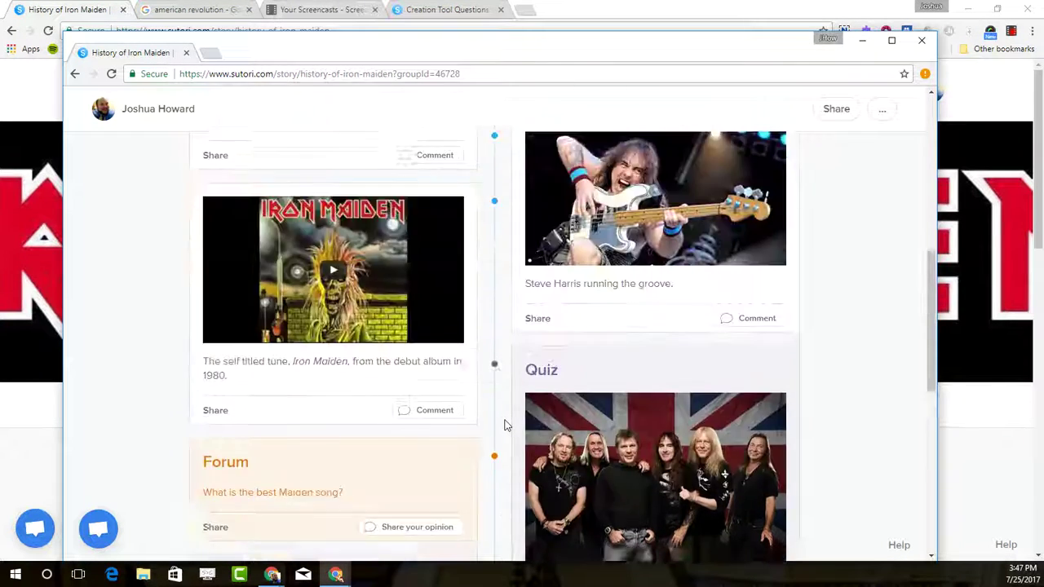
scroll(504, 422, "up", 10)
left_click_drag(722, 55, 1043, 61)
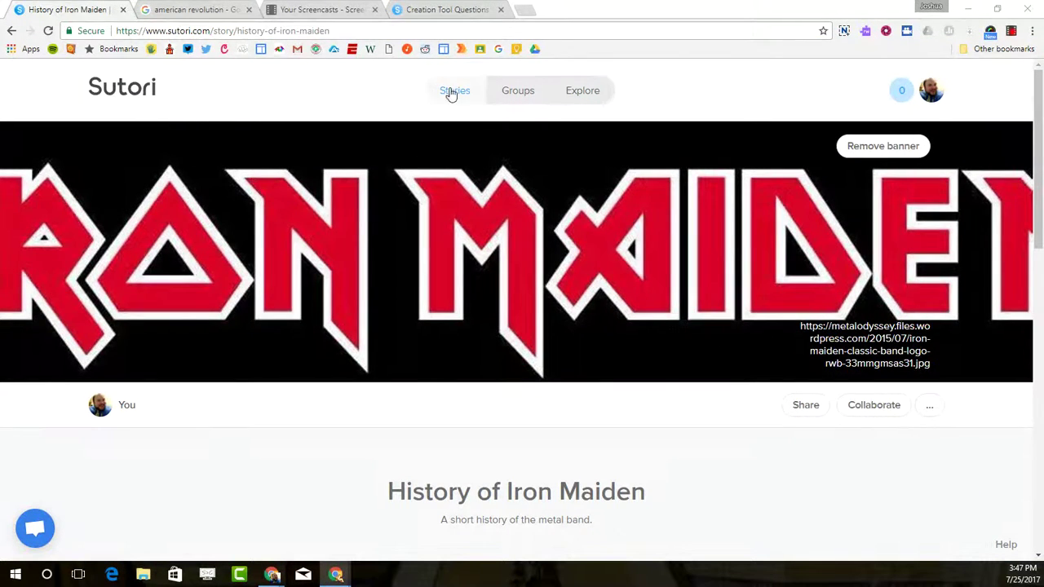
left_click(134, 95)
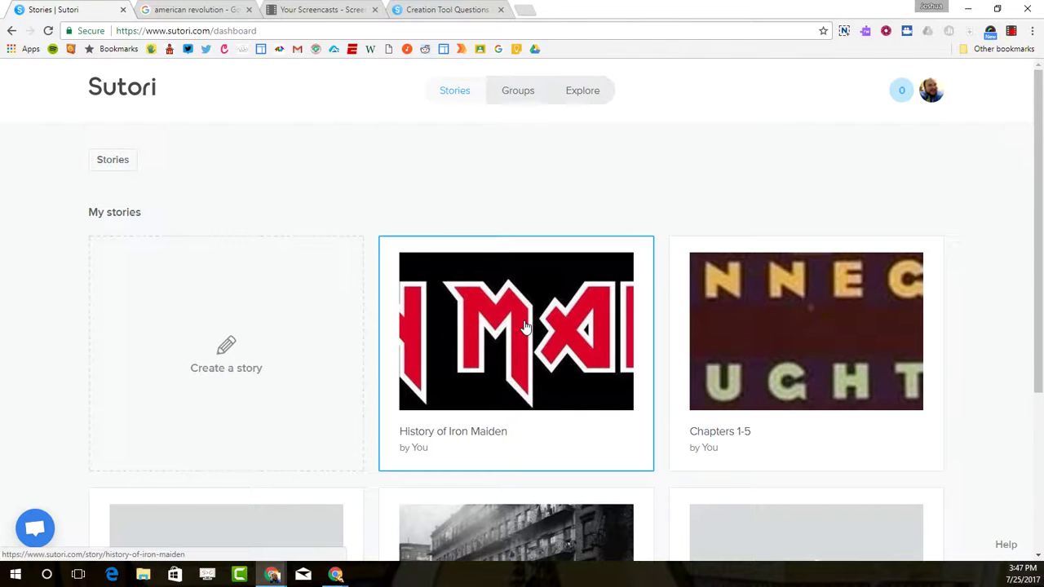
left_click(526, 327)
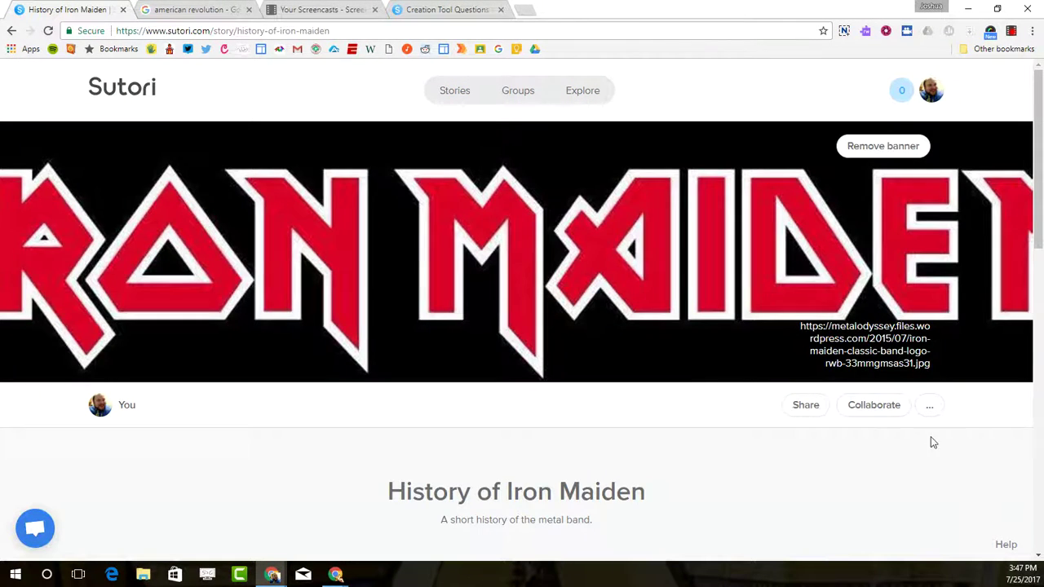
left_click(875, 411)
left_click(870, 411)
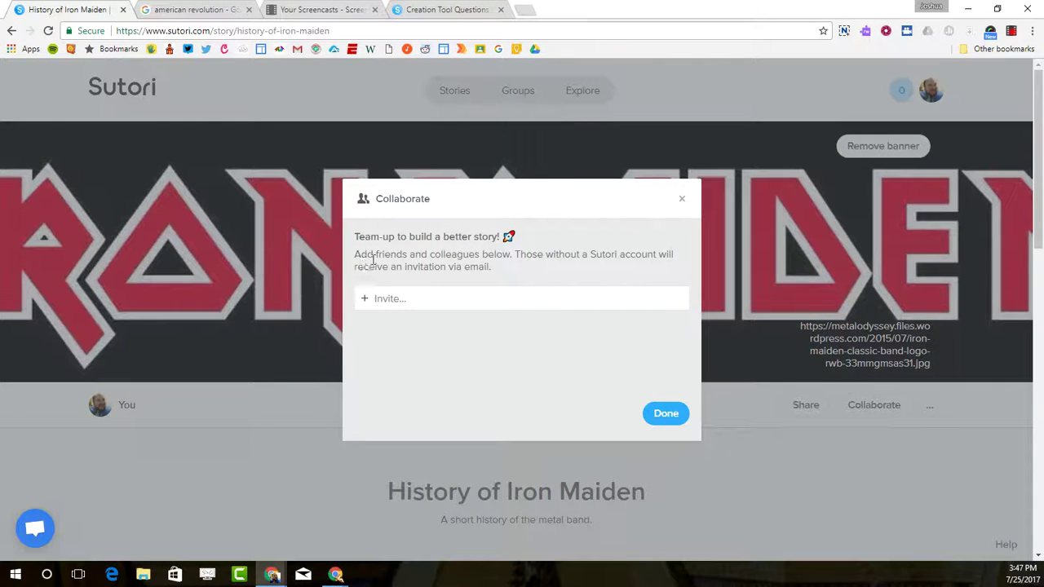
left_click(365, 297)
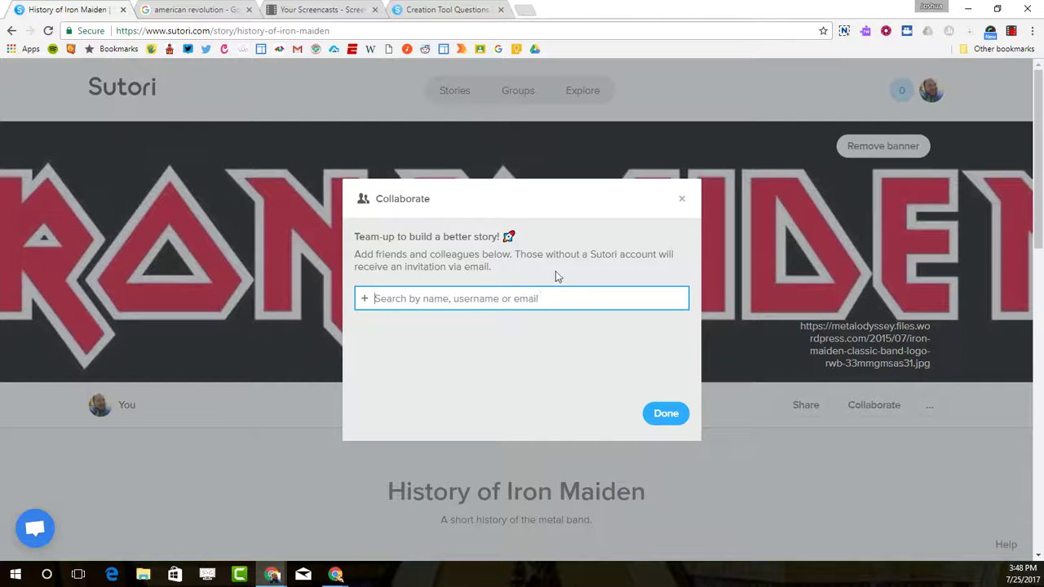
mouse_move(516, 254)
left_mouse_down()
mouse_move(490, 269)
mouse_move(545, 287)
left_mouse_up()
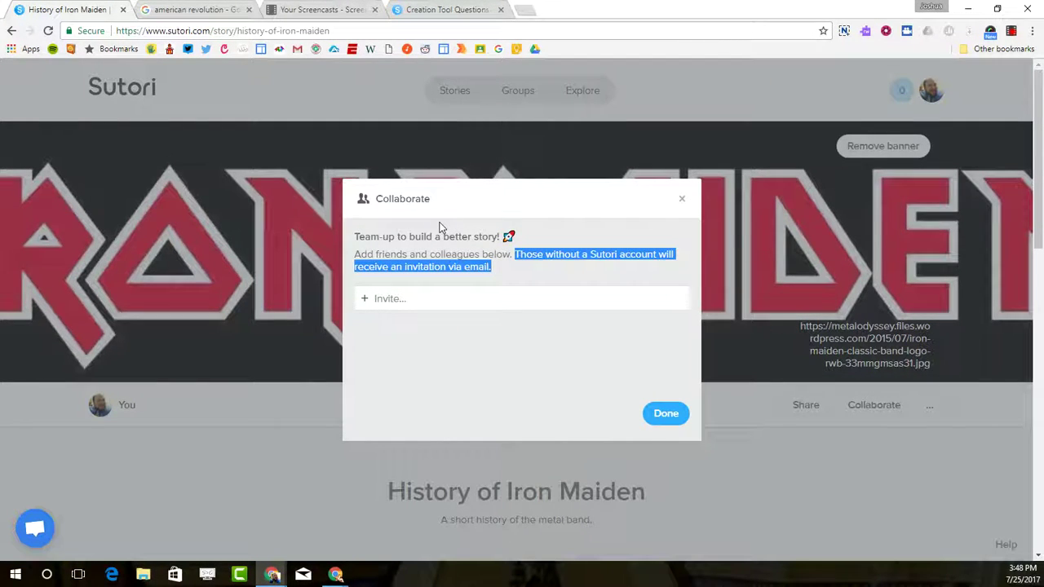
Dismiss the collaborator invite options and copy the story's link from the Share panel
left_click(684, 201)
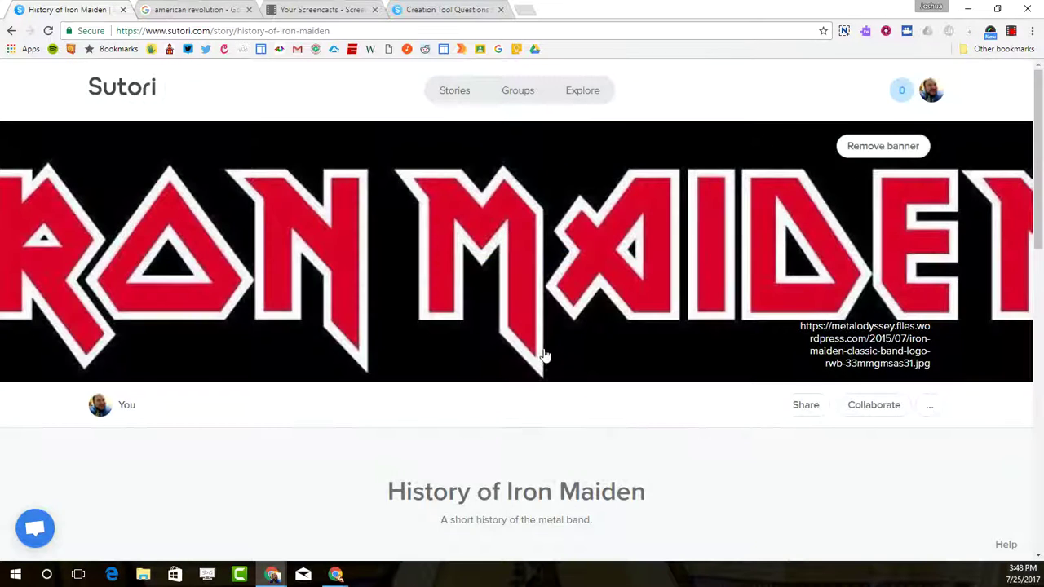
scroll(538, 378, "down", 2)
scroll(500, 377, "down", 4)
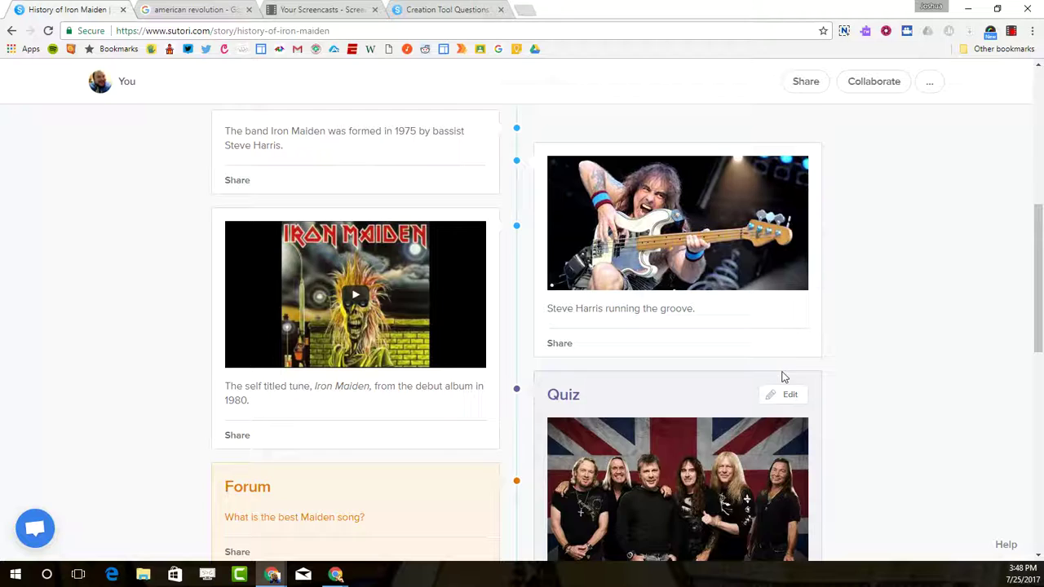
scroll(781, 377, "up", 7)
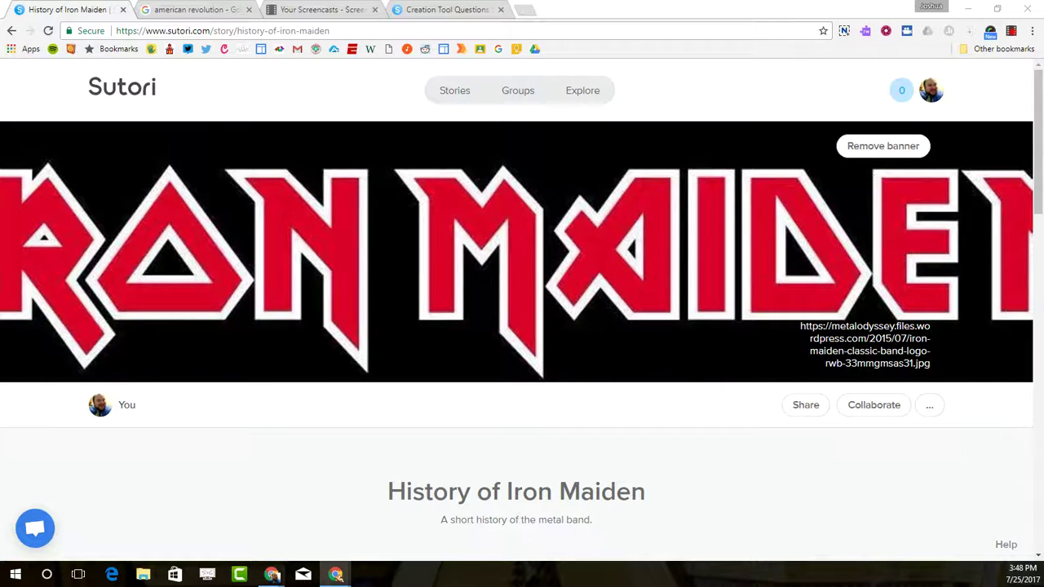
left_click(805, 406)
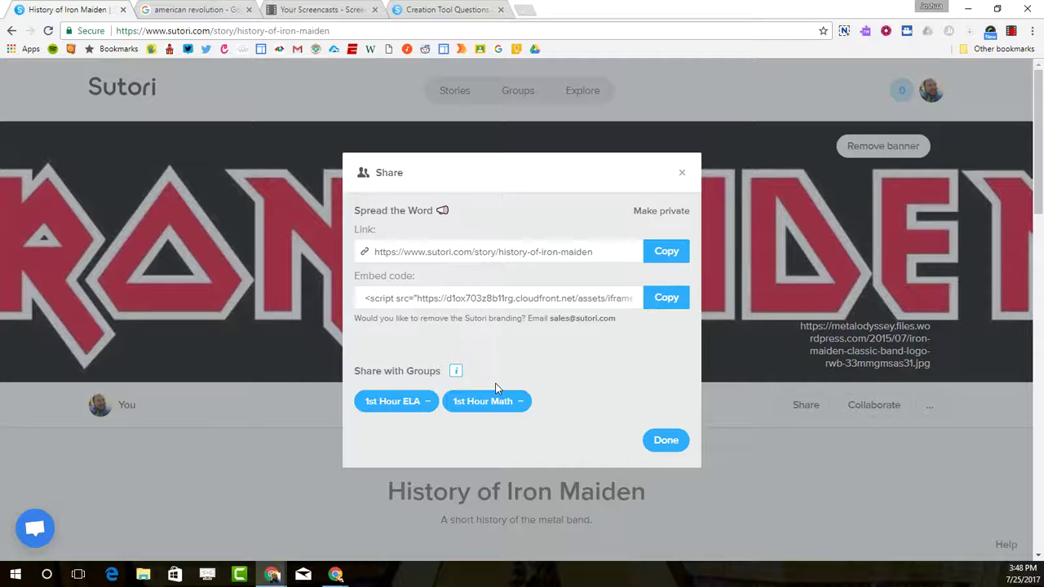
left_click(406, 255)
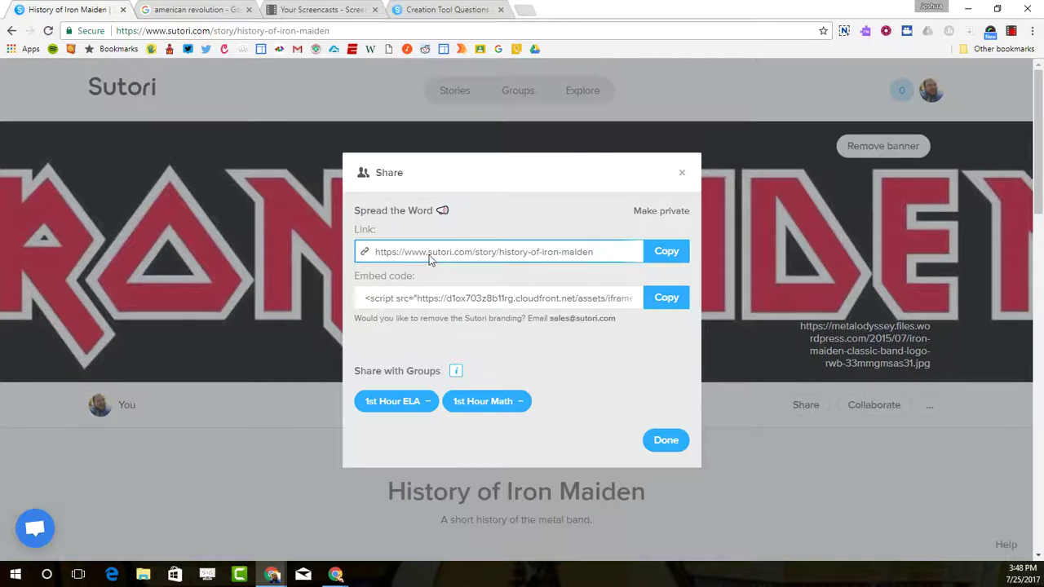
left_click(668, 257)
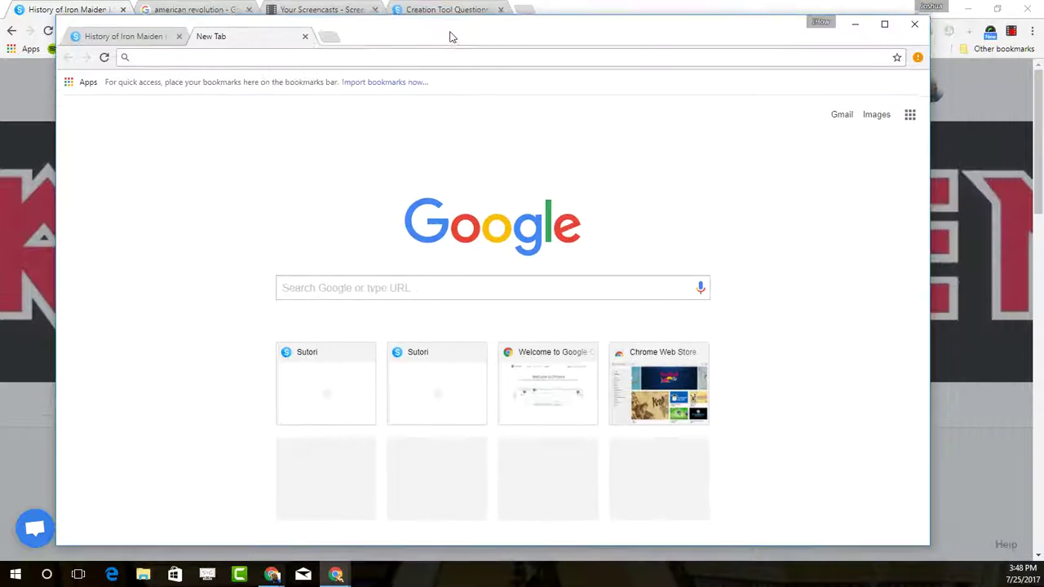
Paste the copied story link into the student's window and scroll to the Forum and quizzes
left_click_drag(1043, 37, 455, 35)
right_click(208, 57)
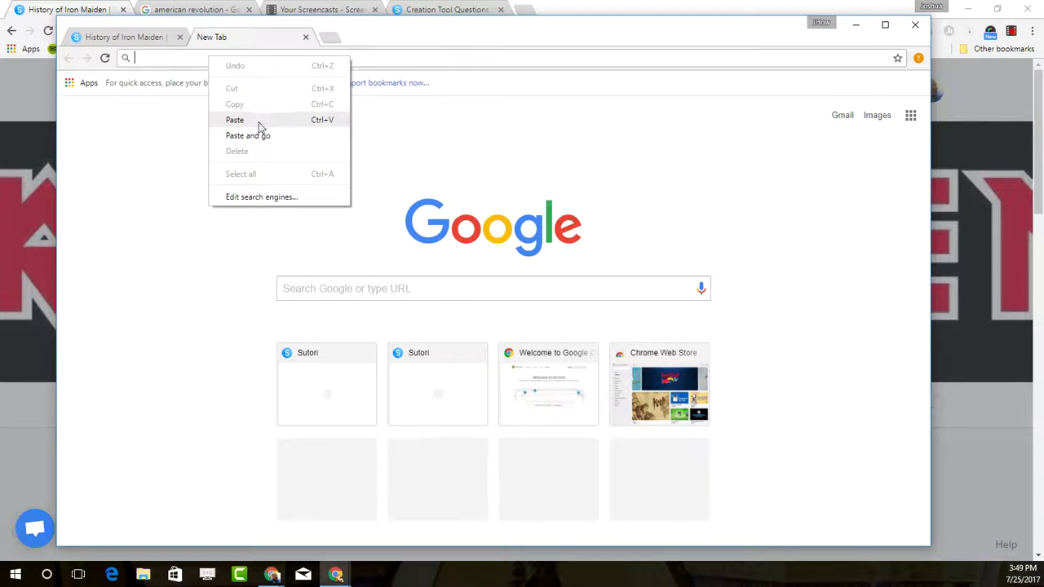
left_click(258, 117)
key("Return")
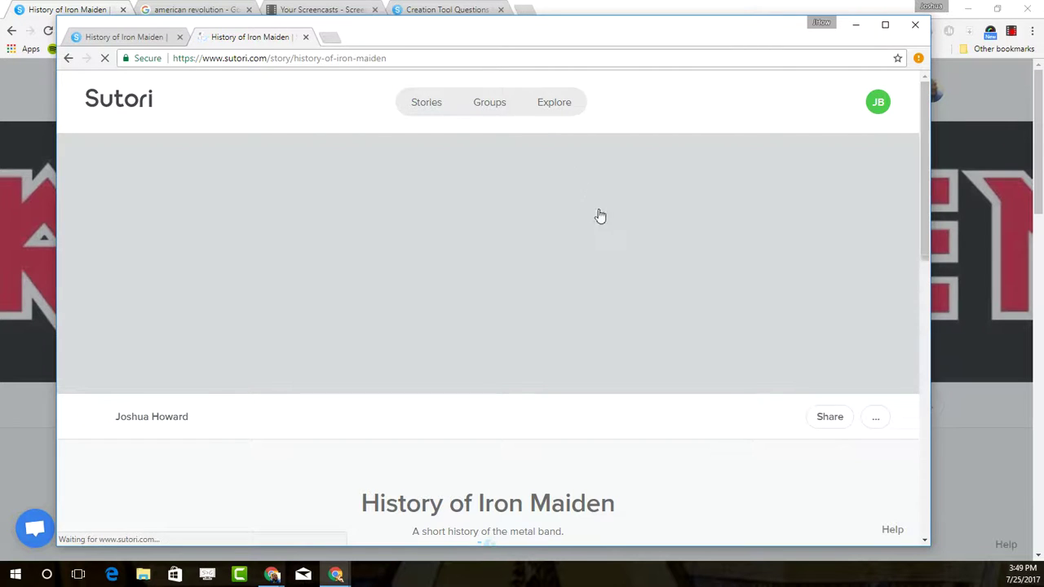
scroll(596, 258, "down", 4)
scroll(597, 257, "down", 3)
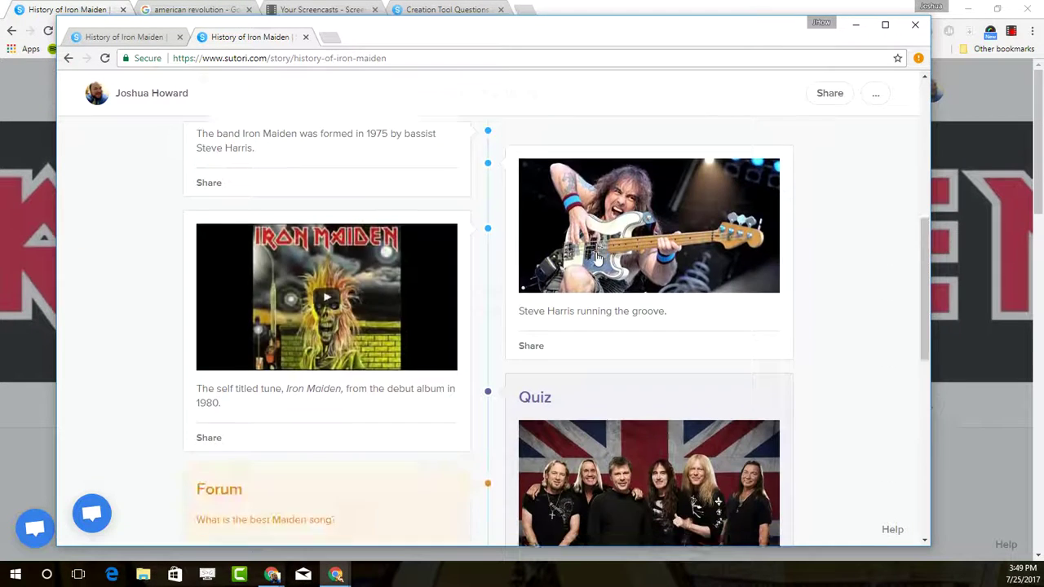
scroll(596, 258, "down", 4)
scroll(597, 258, "up", 3)
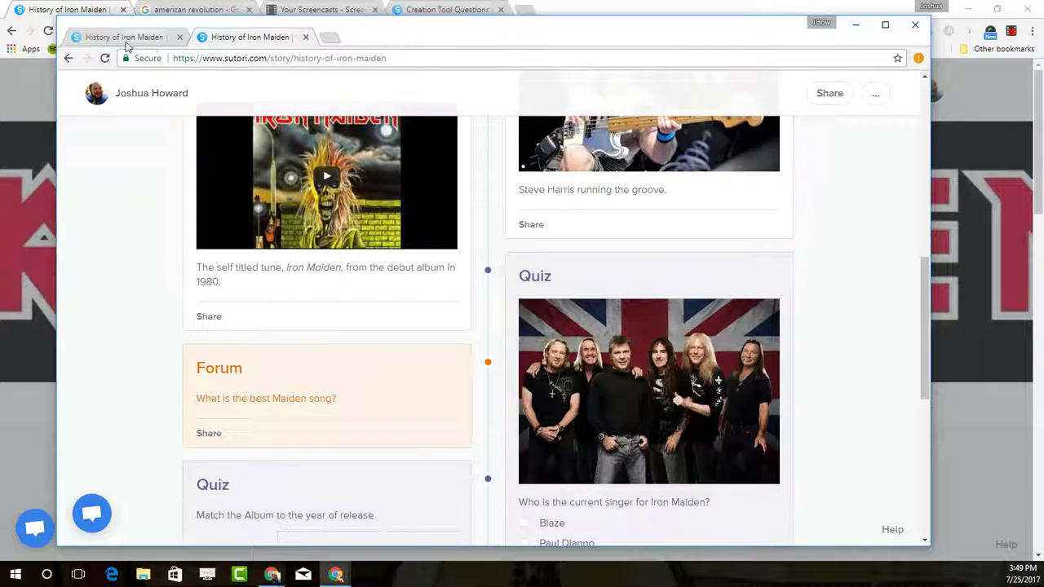
key("alt+Tab")
Scroll through both open copies of the story to compare them
scroll(571, 287, "down", 5)
scroll(569, 277, "down", 4)
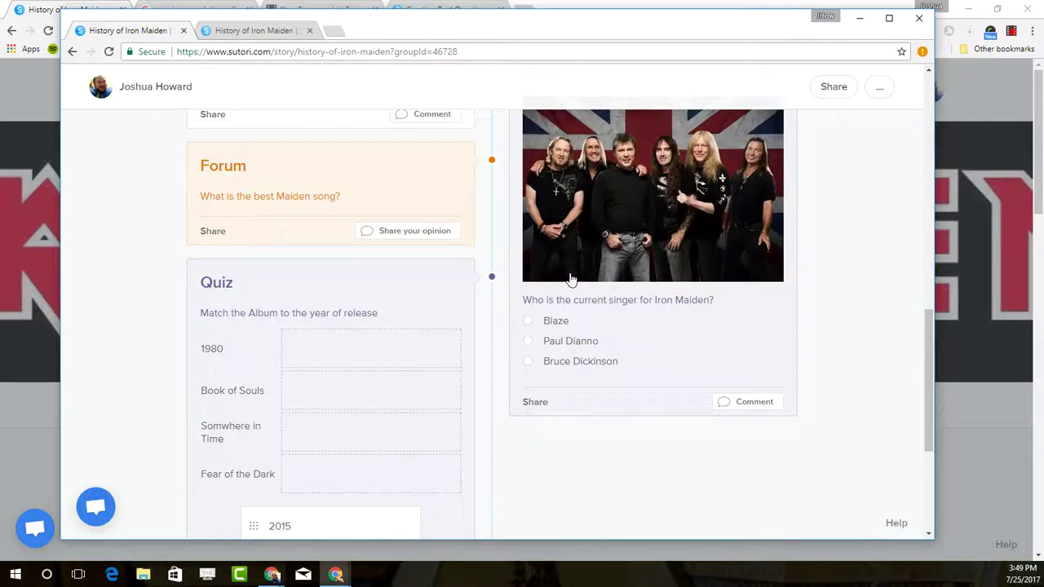
scroll(569, 278, "up", 5)
scroll(569, 277, "up", 3)
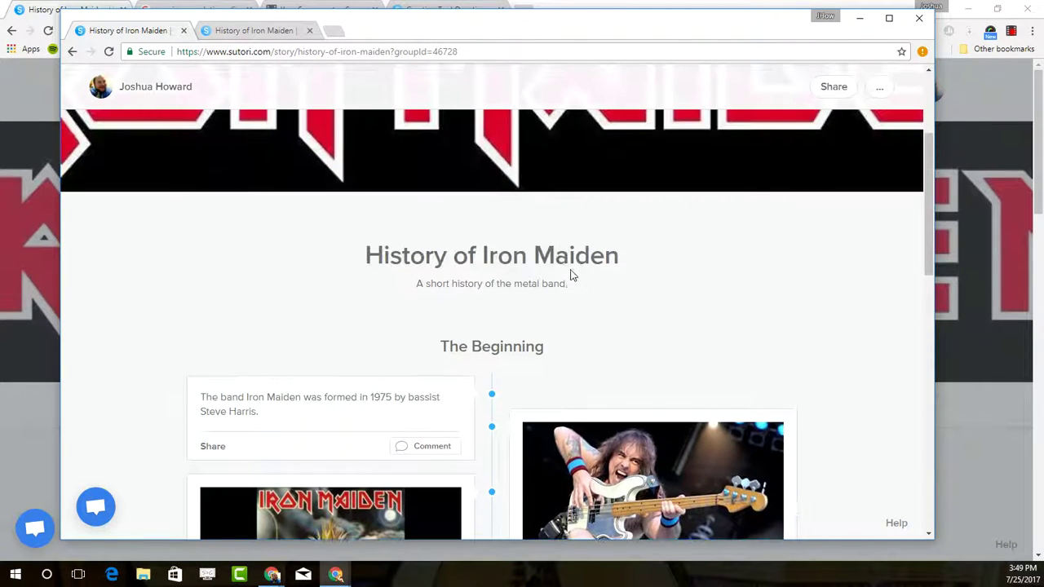
scroll(661, 241, "up", 1)
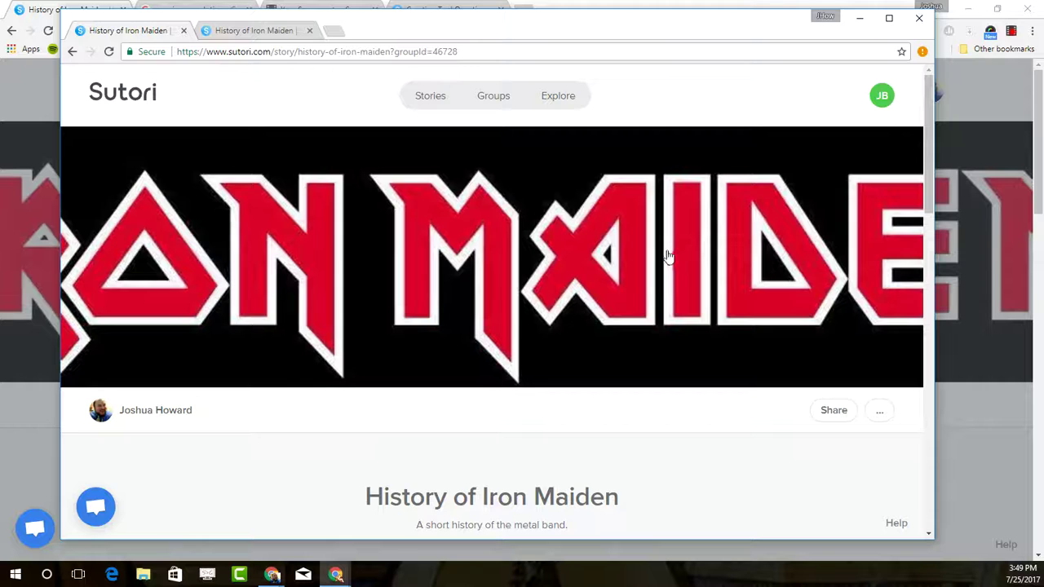
scroll(669, 255, "down", 2)
scroll(666, 256, "down", 2)
scroll(665, 256, "down", 2)
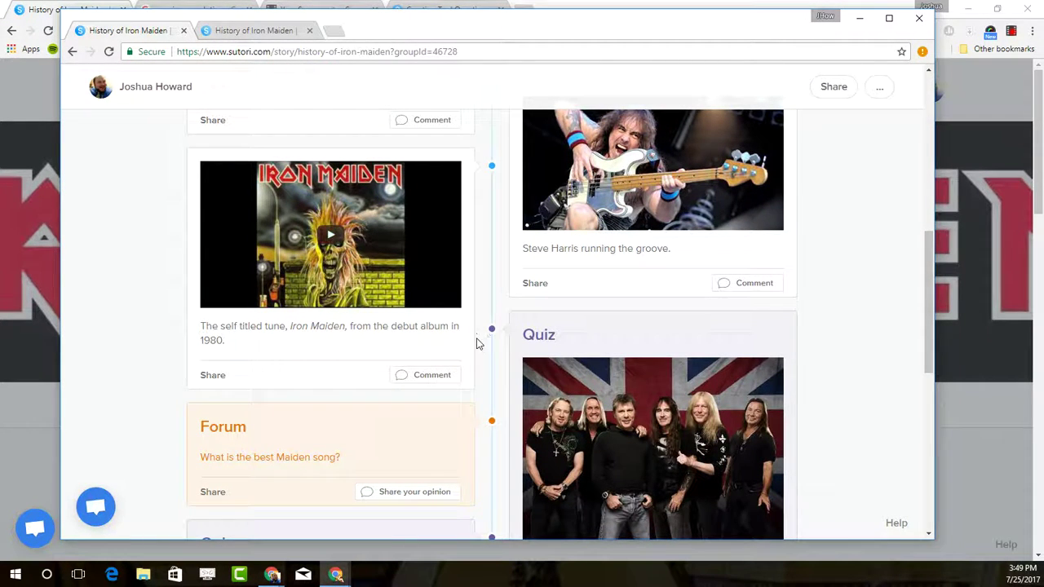
left_click(277, 30)
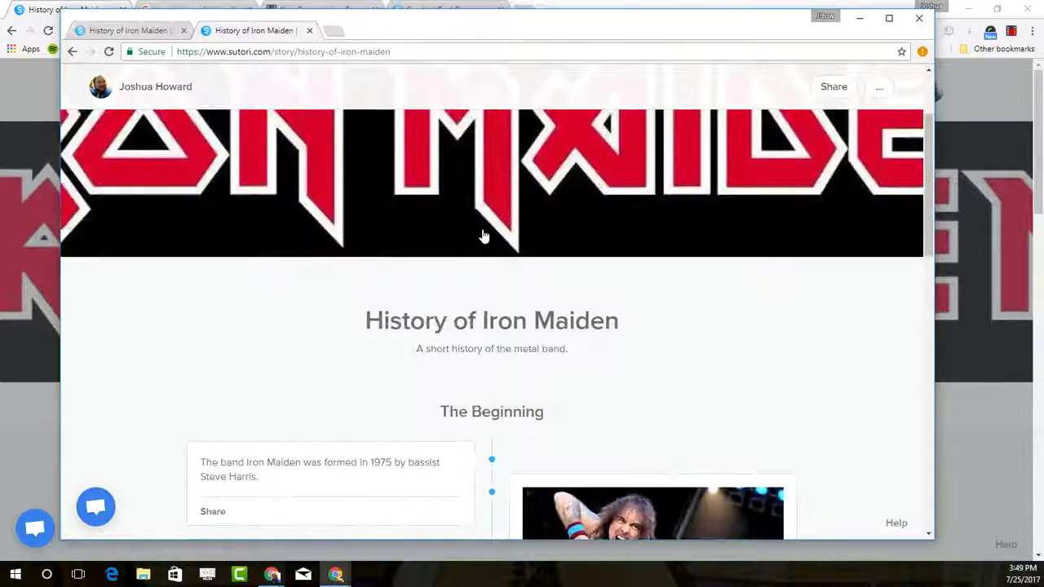
scroll(483, 236, "up", 3)
scroll(482, 234, "down", 6)
scroll(469, 228, "down", 4)
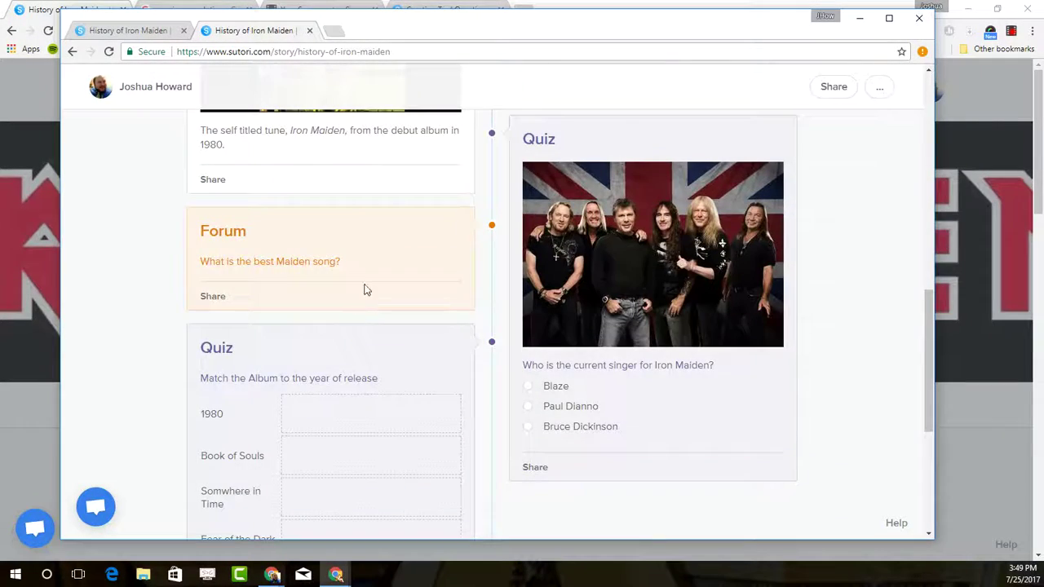
In the student view, open comment boxes on the first card, debut album video and Forum question
left_click(146, 33)
left_click(426, 377)
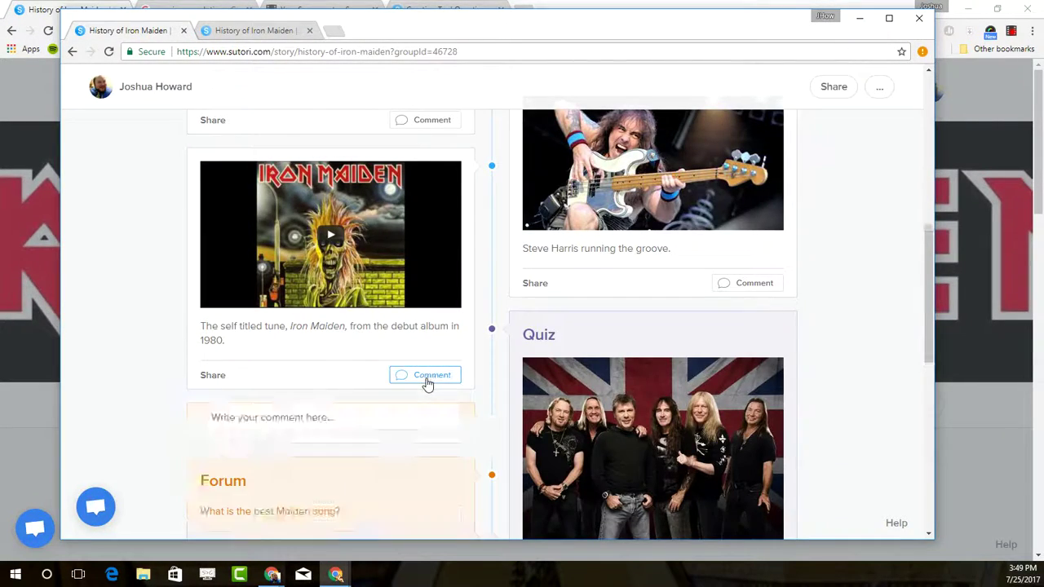
left_click(432, 122)
scroll(420, 245, "down", 2)
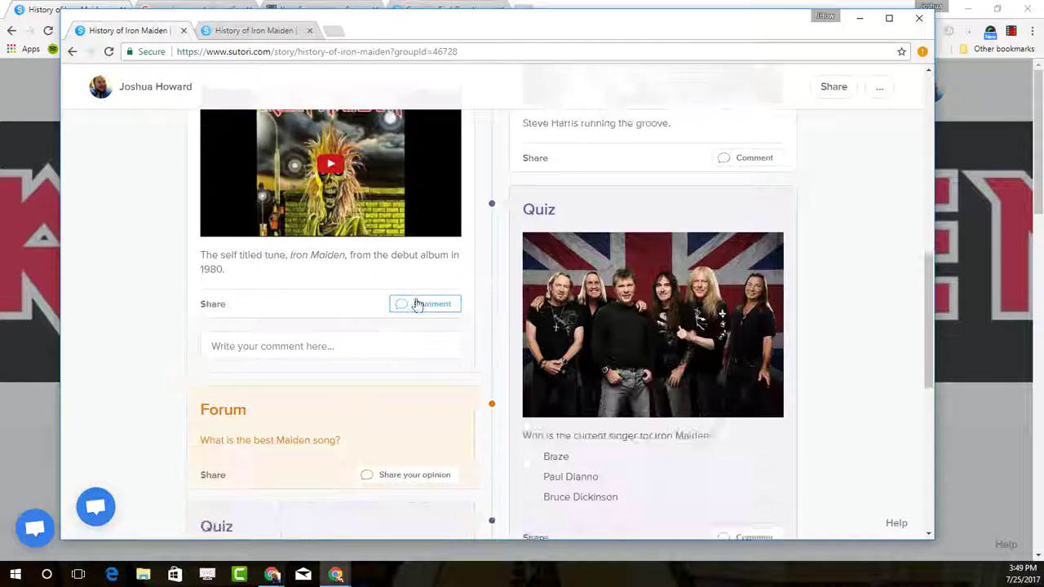
scroll(392, 326, "down", 1)
left_click(367, 404)
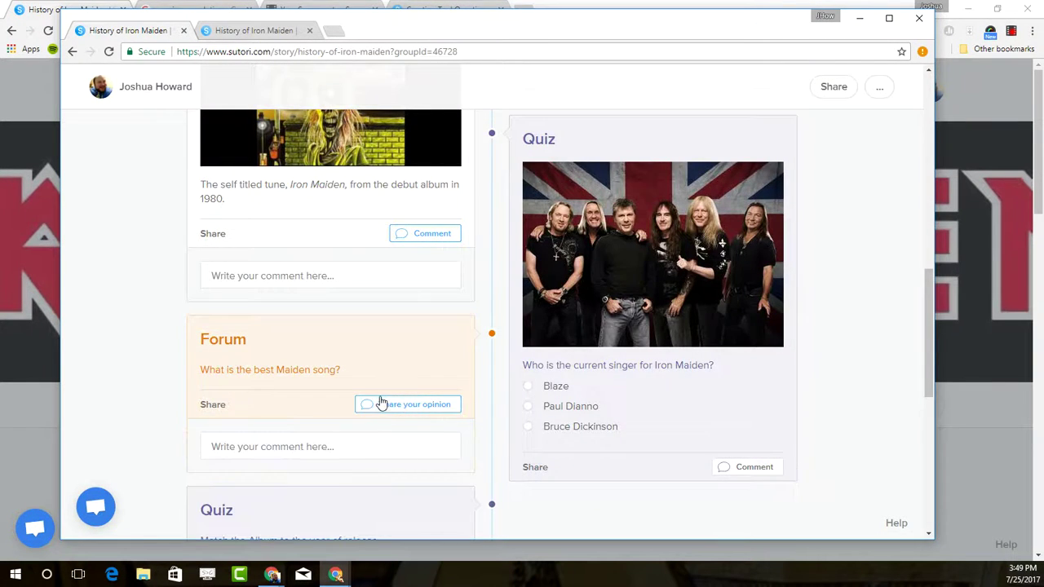
scroll(304, 274, "down", 2)
scroll(443, 244, "up", 5)
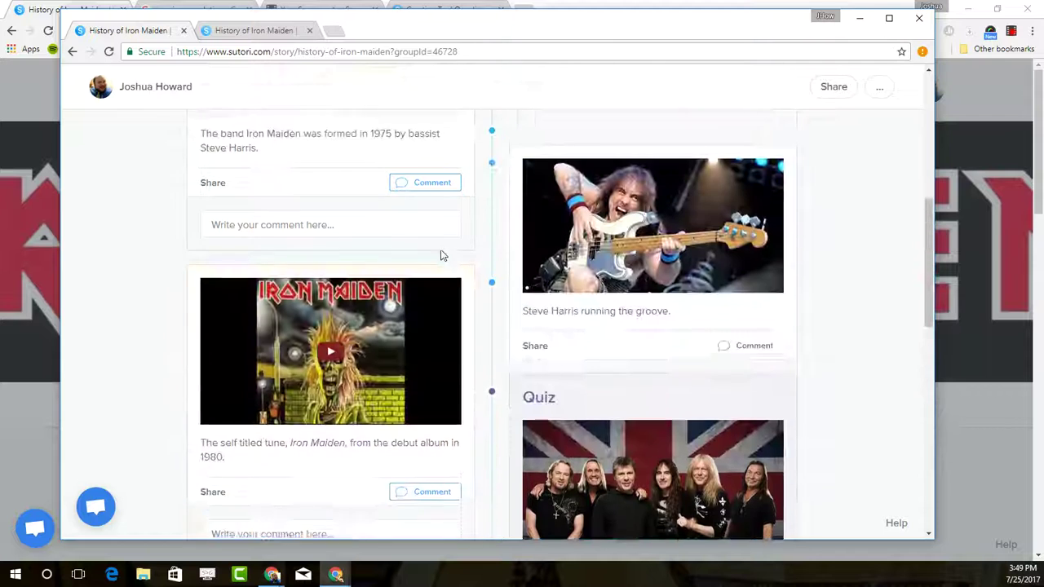
Recheck the other copy, then return to the student view at its title and maximize the window
left_click(230, 32)
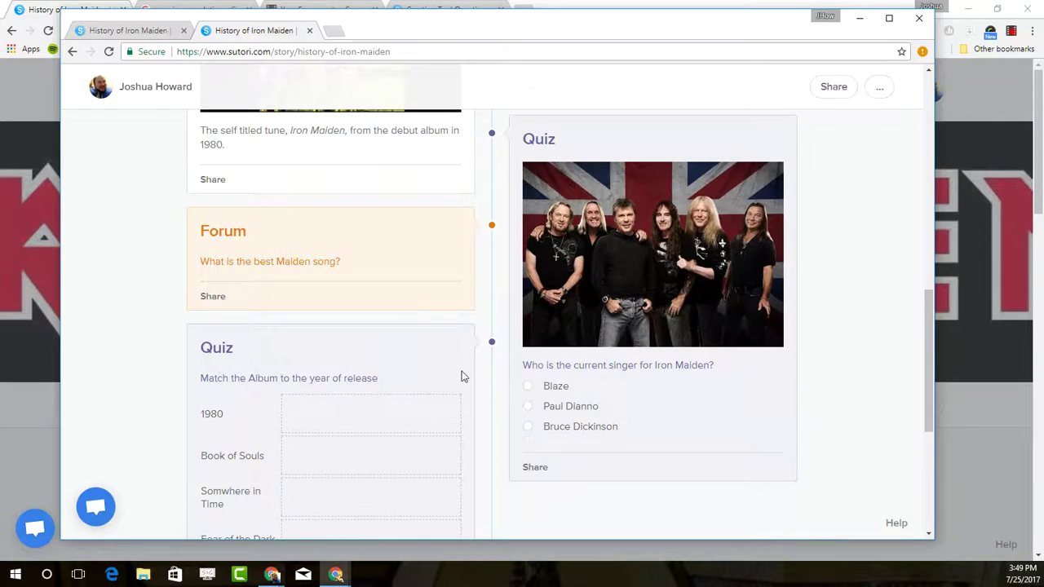
scroll(460, 375, "down", 2)
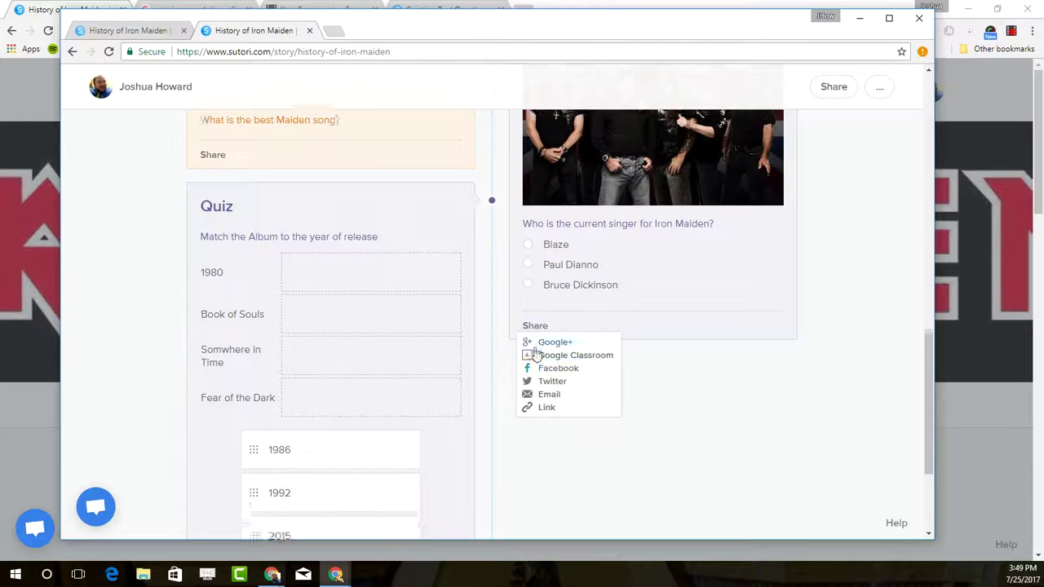
scroll(310, 347, "down", 2)
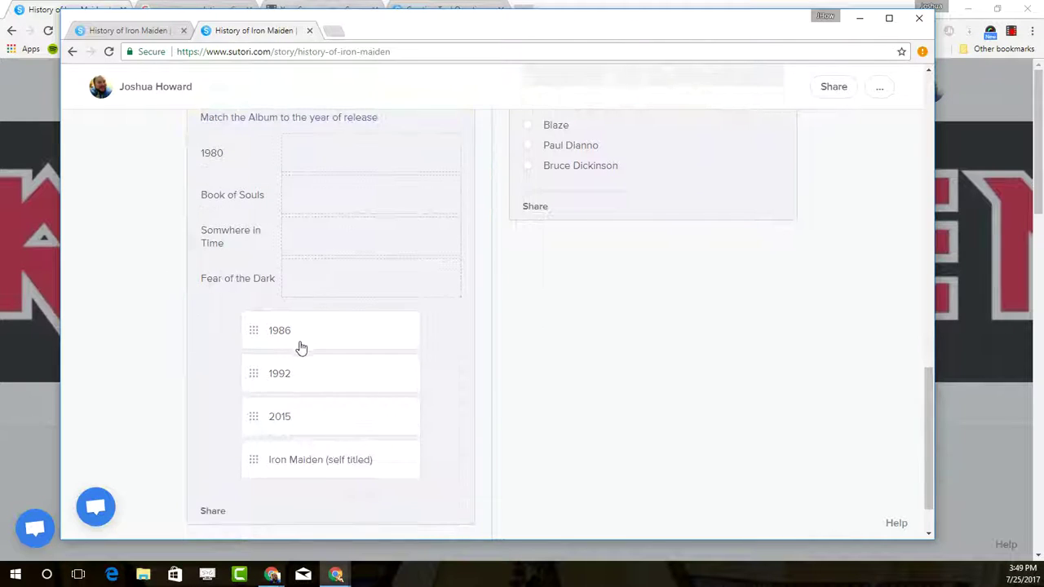
left_click(130, 31)
left_click(249, 30)
scroll(548, 291, "up", 4)
scroll(237, 350, "down", 3)
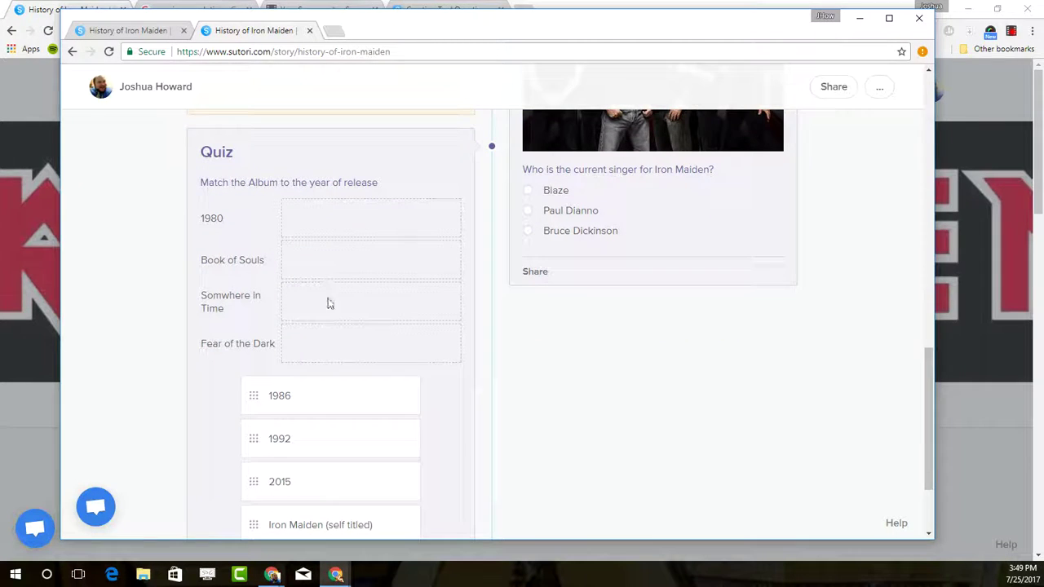
left_click(122, 30)
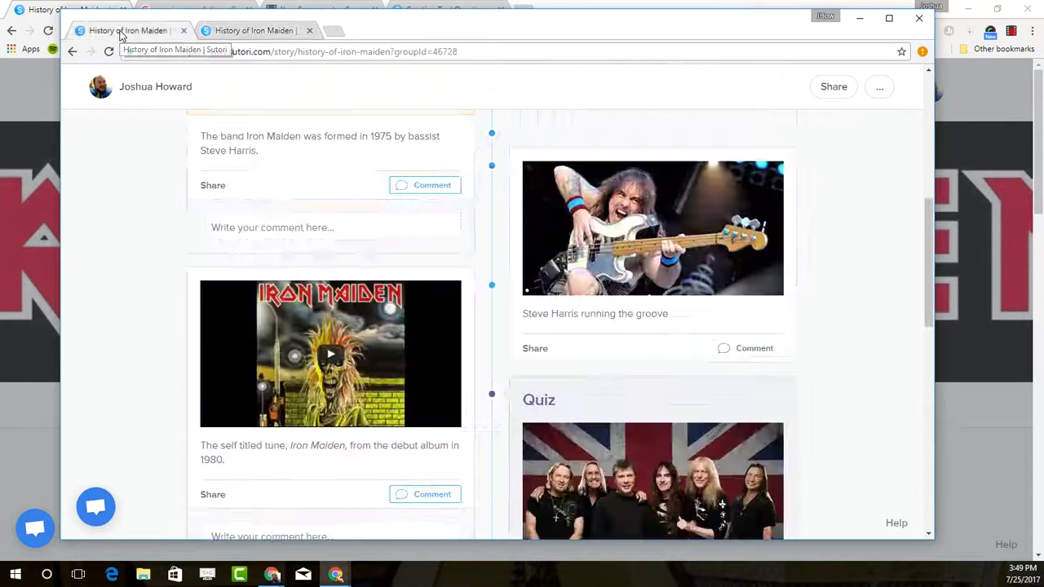
scroll(497, 310, "up", 5)
left_click(889, 18)
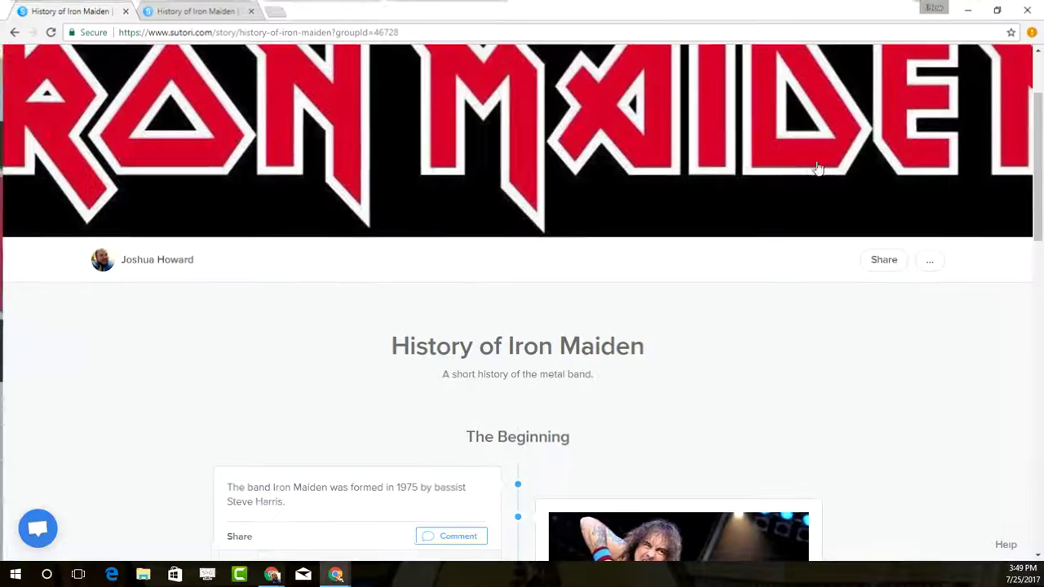
Comment 'Wow, interesting!' on the first card, about the band forming in 1975
scroll(736, 376, "up", 2)
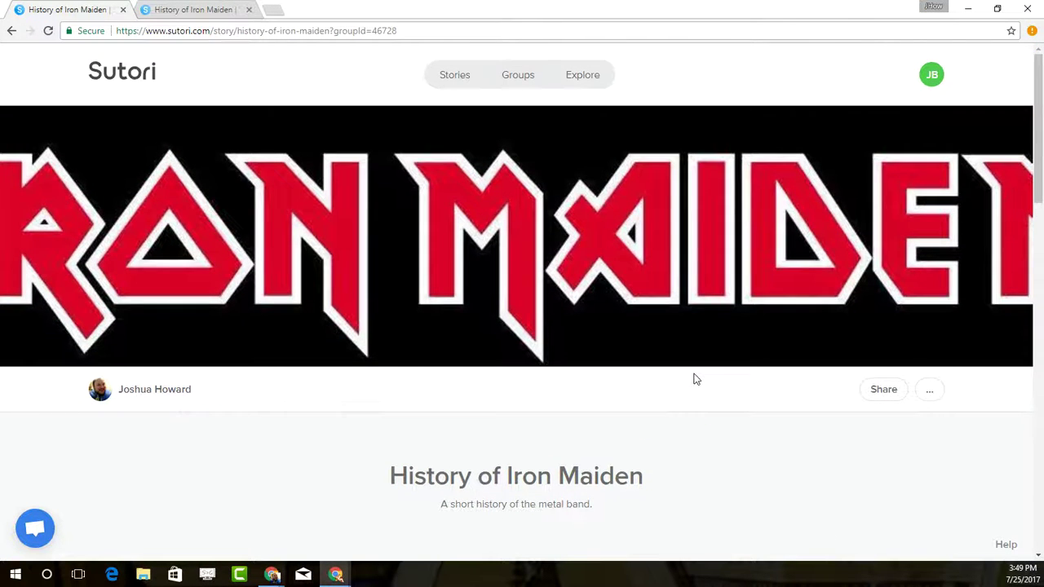
scroll(693, 378, "down", 3)
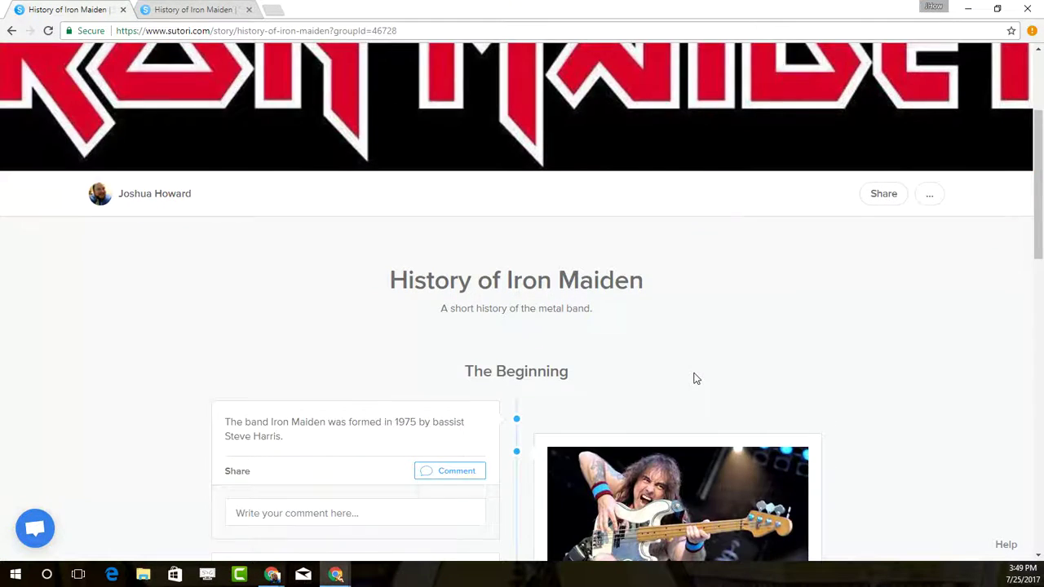
scroll(694, 377, "down", 2)
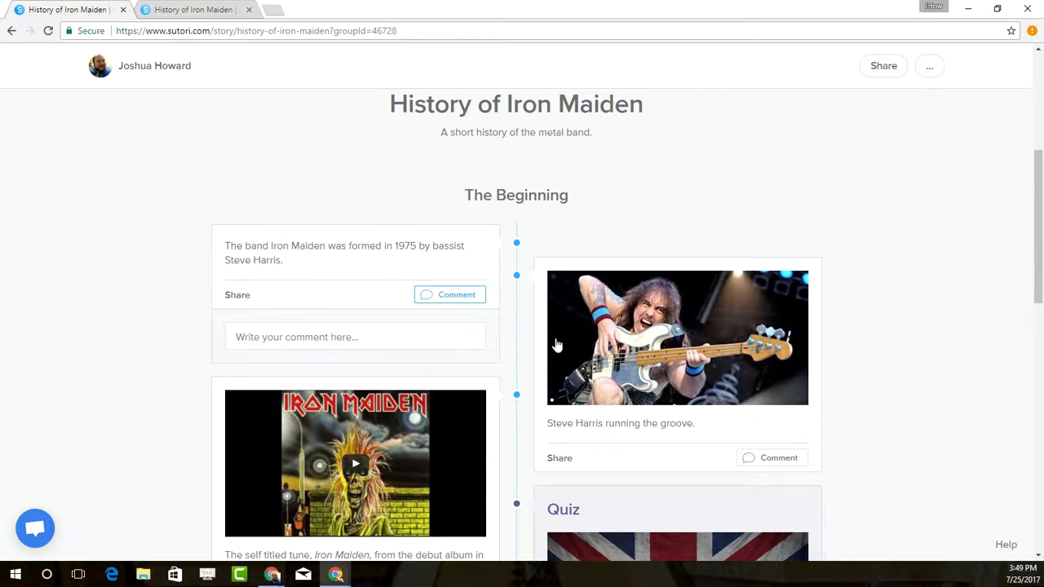
scroll(556, 346, "down", 2)
left_click(438, 167)
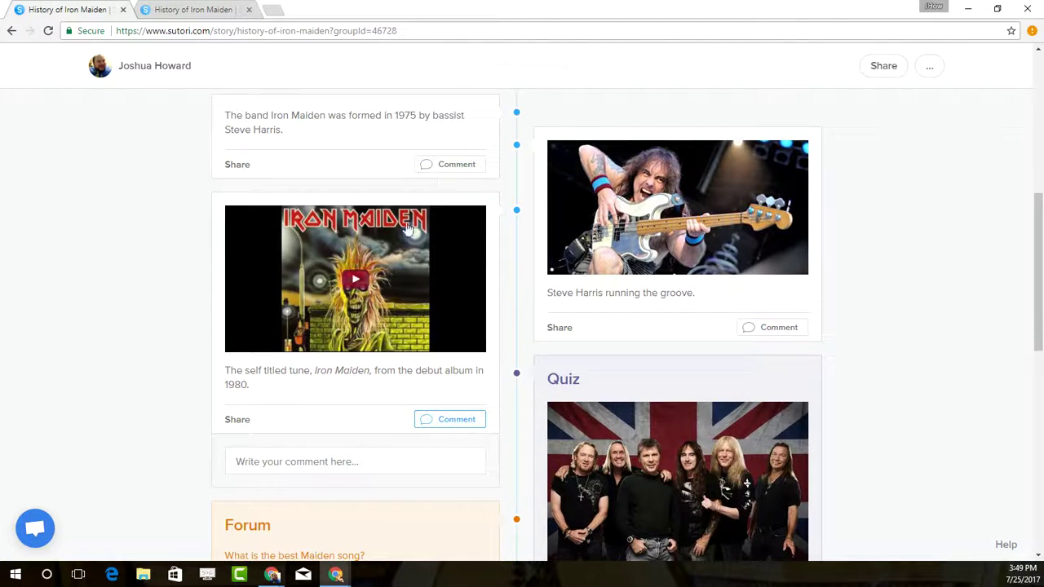
left_click(418, 167)
left_click(415, 196)
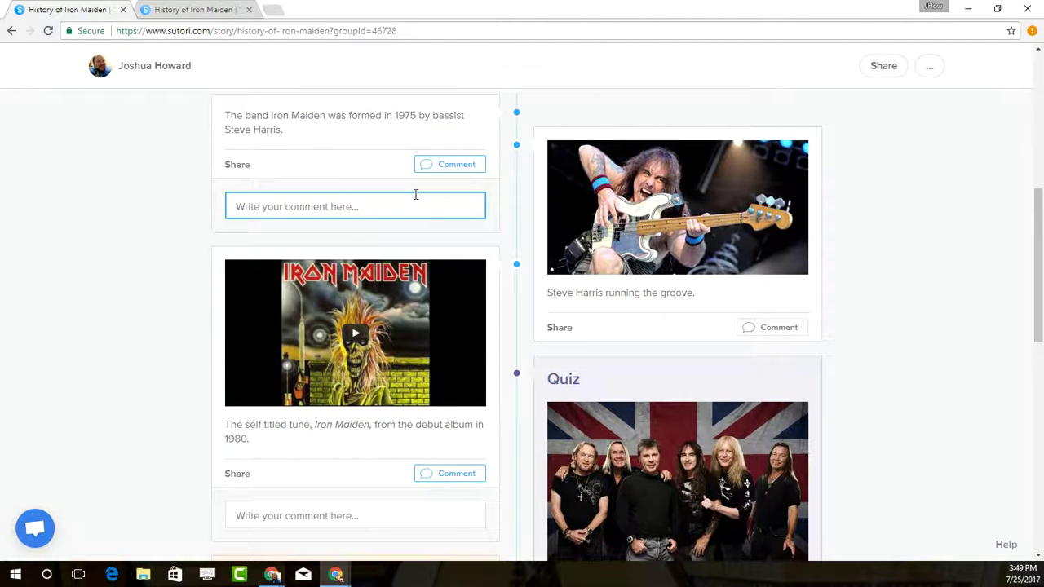
type("Wow, inter")
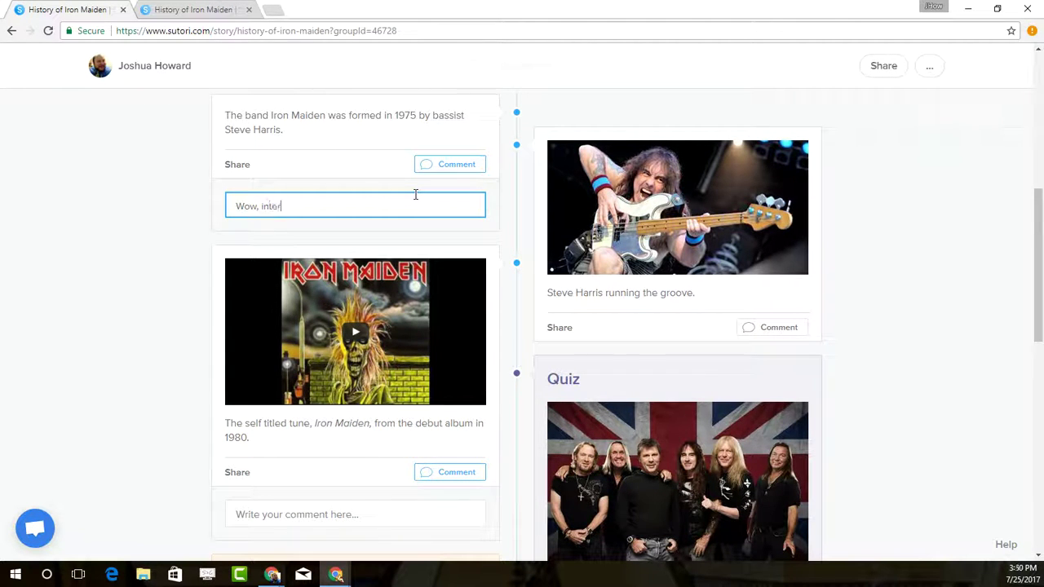
type("tng")
key("BackSpace")
key("BackSpace")
key("Return")
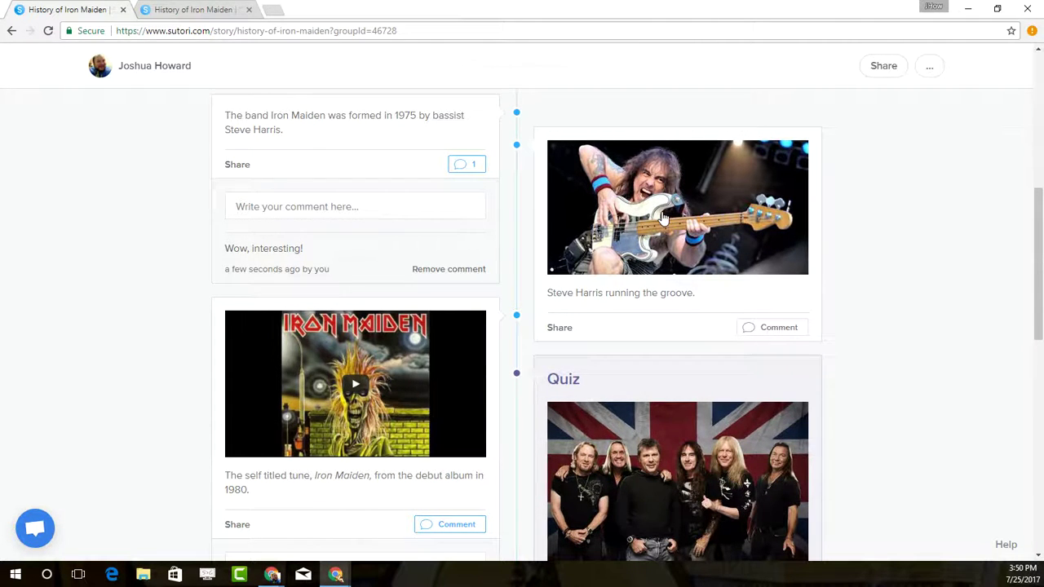
Answer the current-singer quiz with Bruce Dickinson, the correct choice
left_click(351, 384)
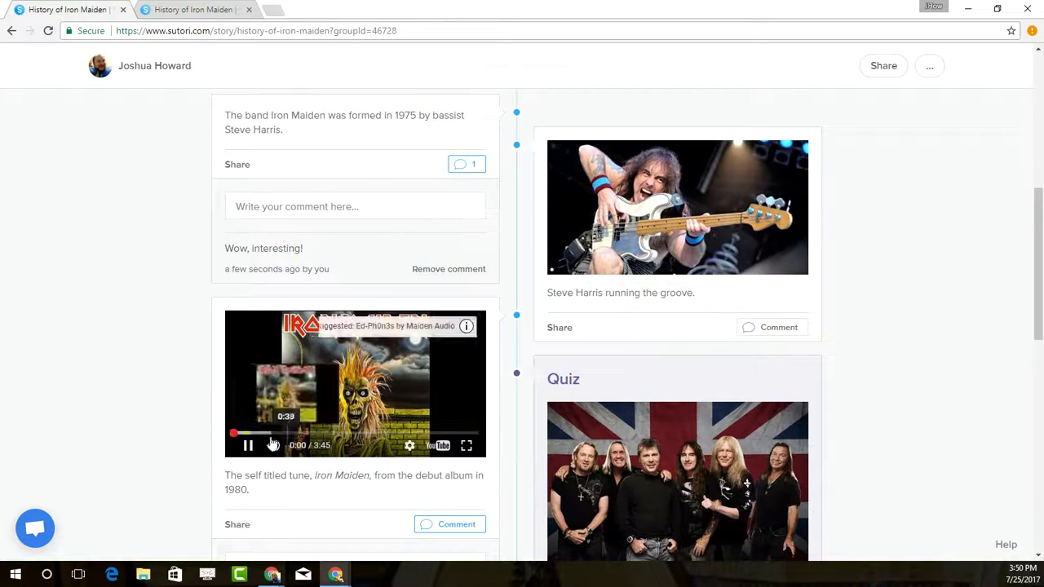
left_click(248, 446)
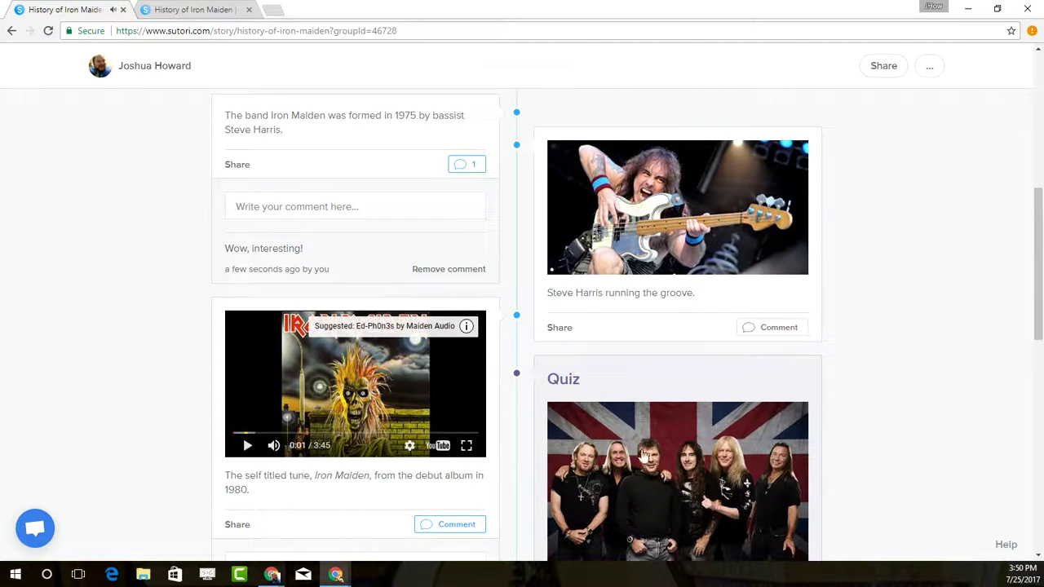
scroll(644, 461, "down", 3)
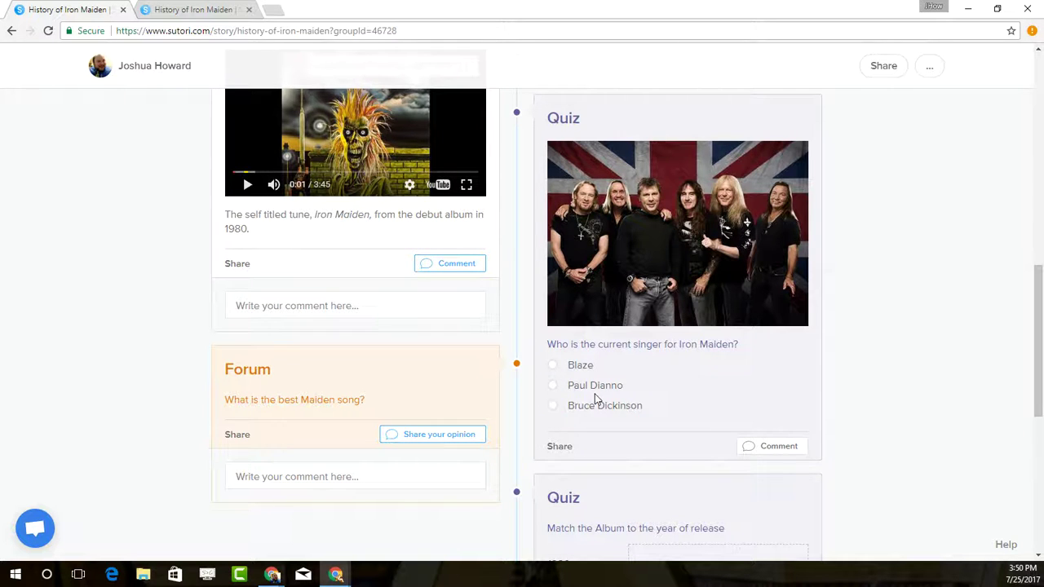
left_click(553, 366)
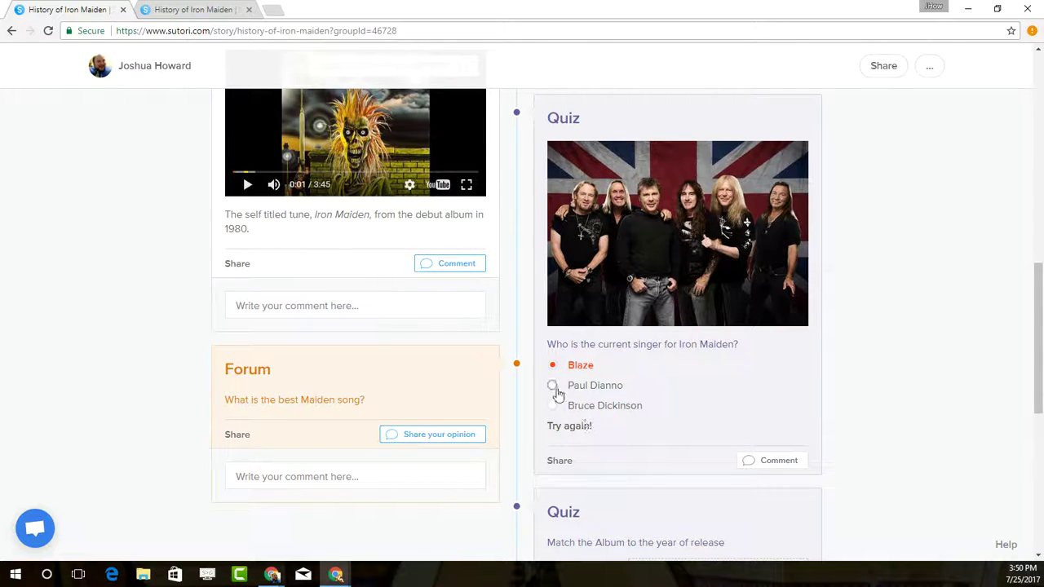
left_click(553, 385)
left_click(553, 406)
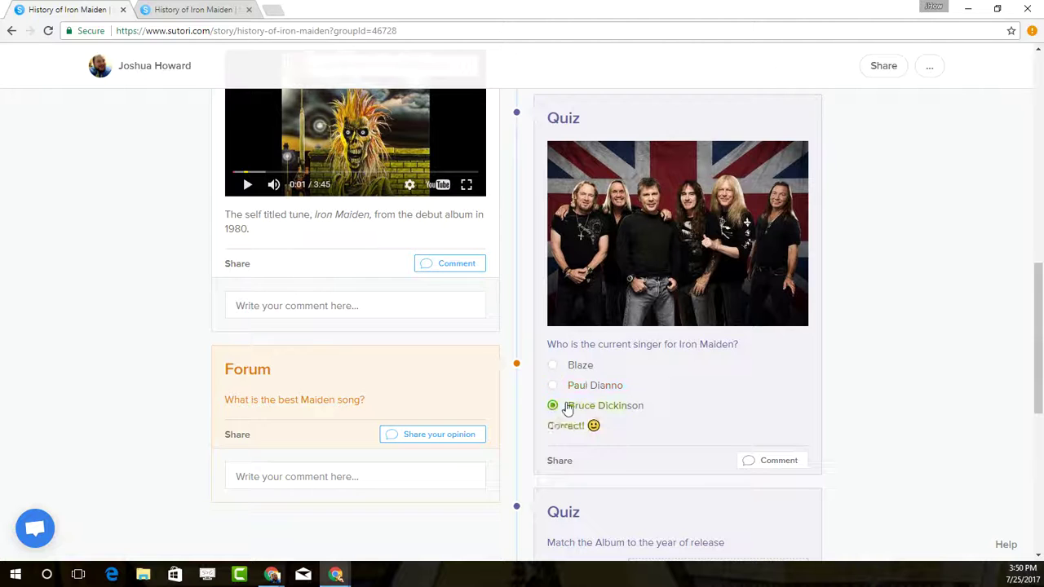
Post the comment 'Got it!' under the singer quiz
left_click(767, 460)
left_click(630, 500)
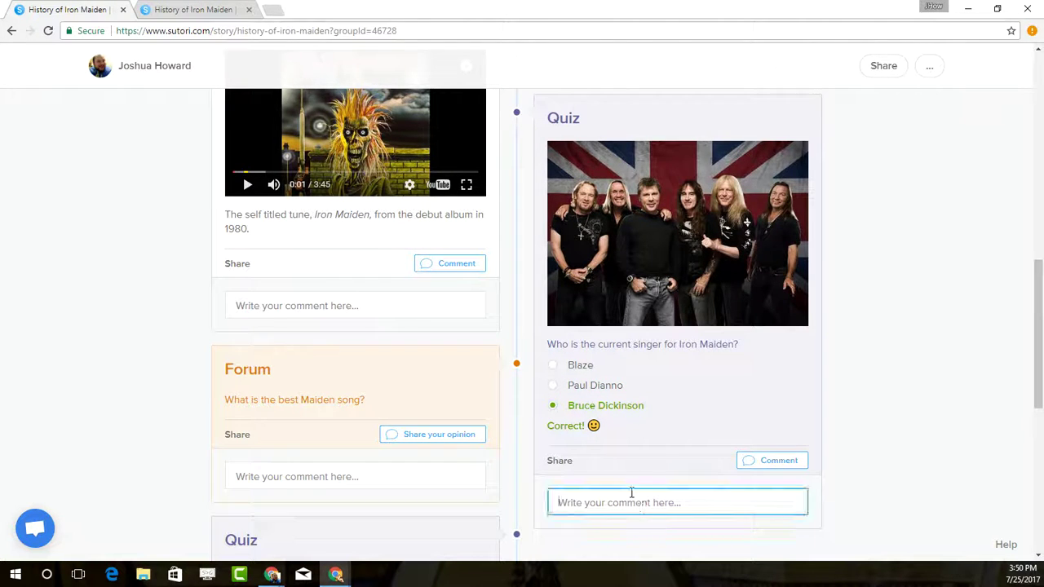
type("Got it!")
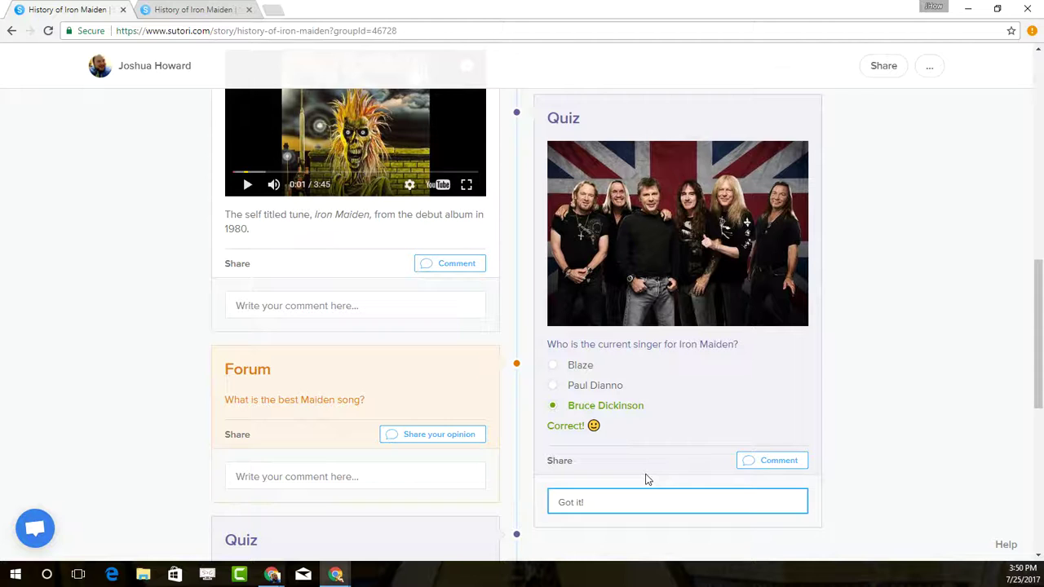
key("Return")
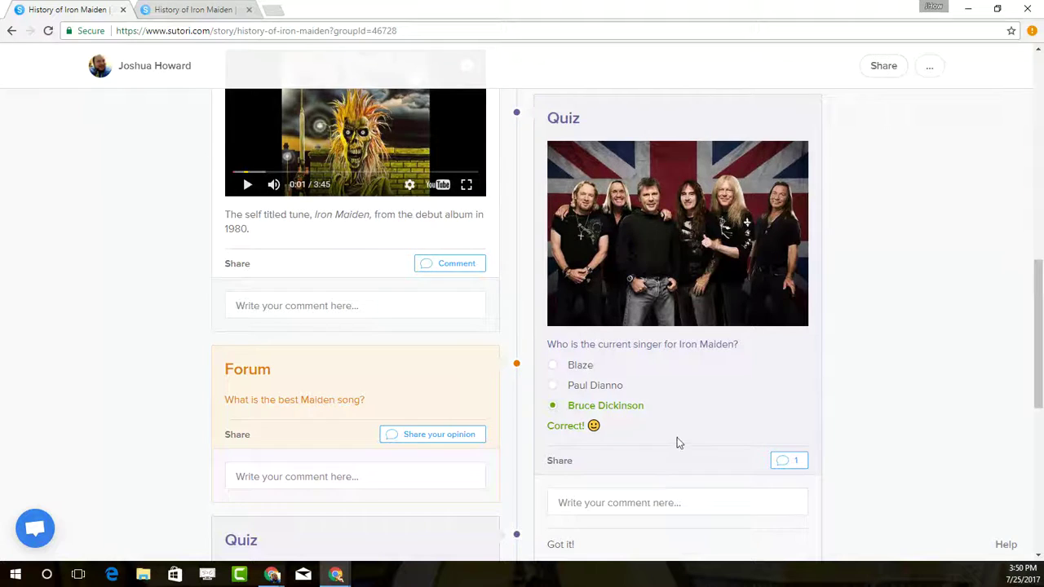
Reply 'The best song is Hallowed Be Thy Name!' to the best Maiden song forum question
scroll(677, 441, "down", 2)
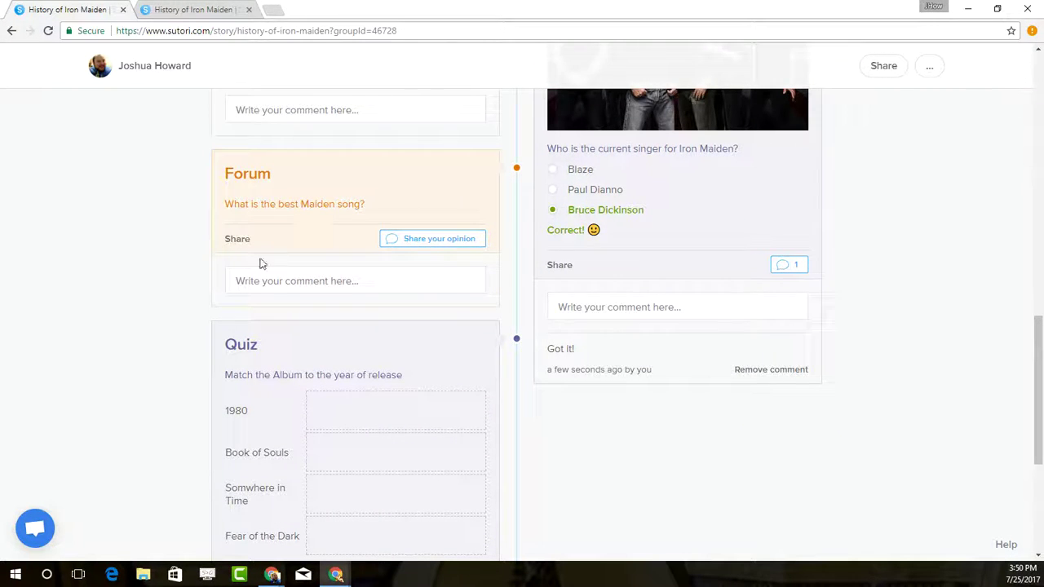
left_click(413, 249)
left_click(383, 277)
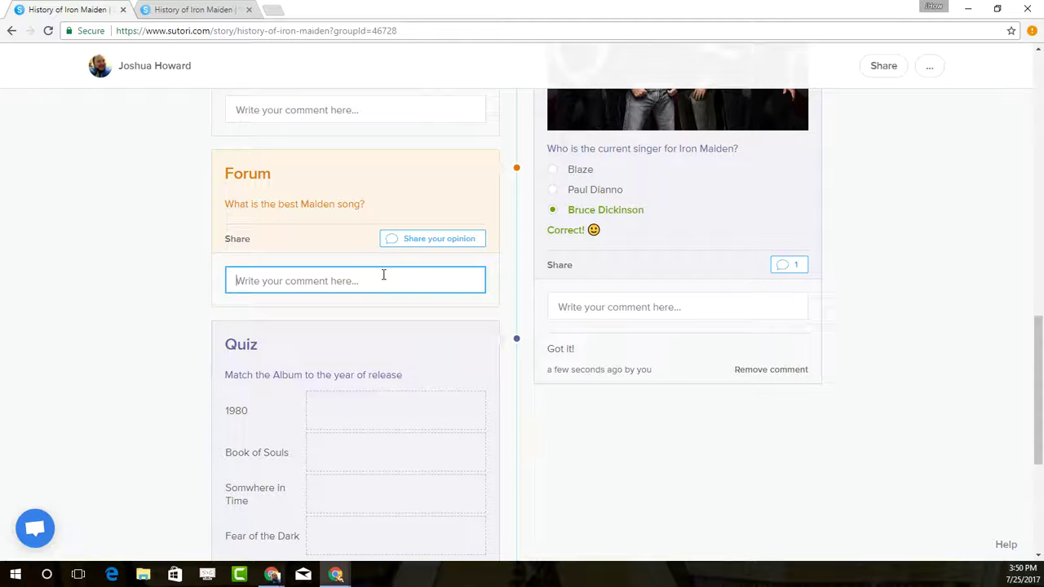
type("The best song")
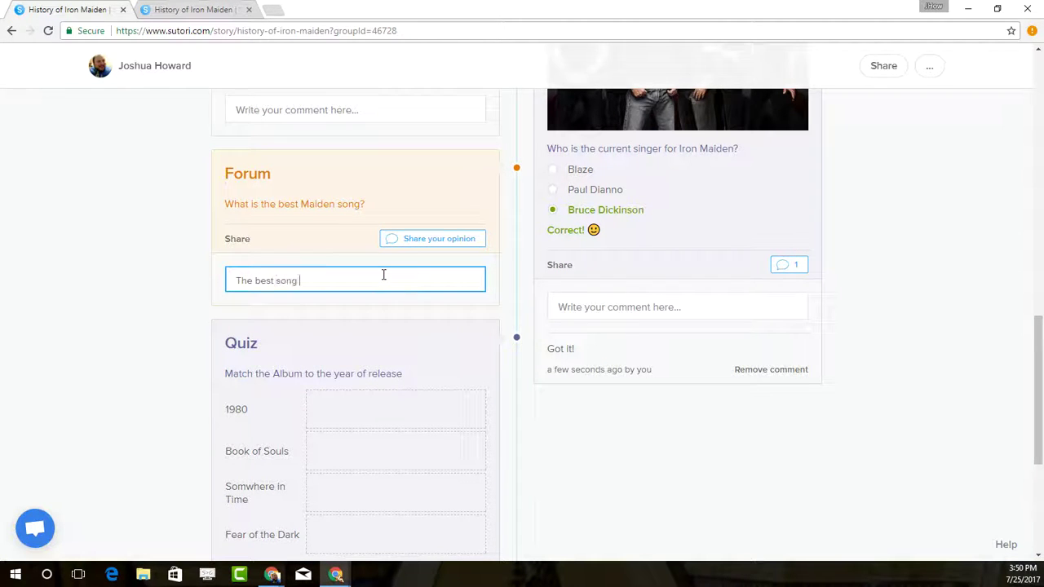
type("Ha")
key("BackSpace")
key("Return")
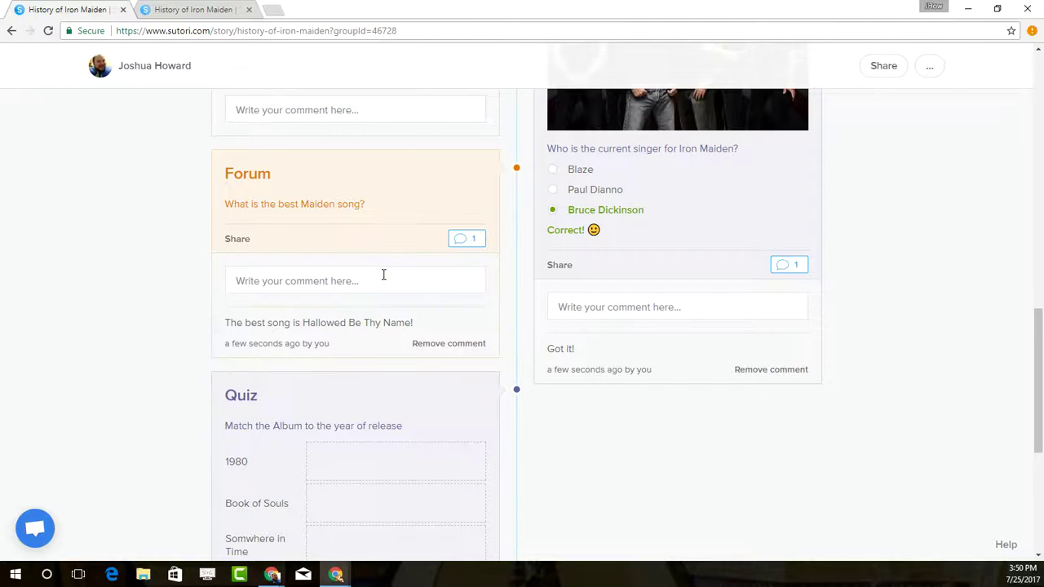
Match 2015, Iron Maiden (self titled), 1986 and 1992 to their album/year slots in the matching quiz
scroll(440, 456, "down", 2)
scroll(340, 400, "down", 1)
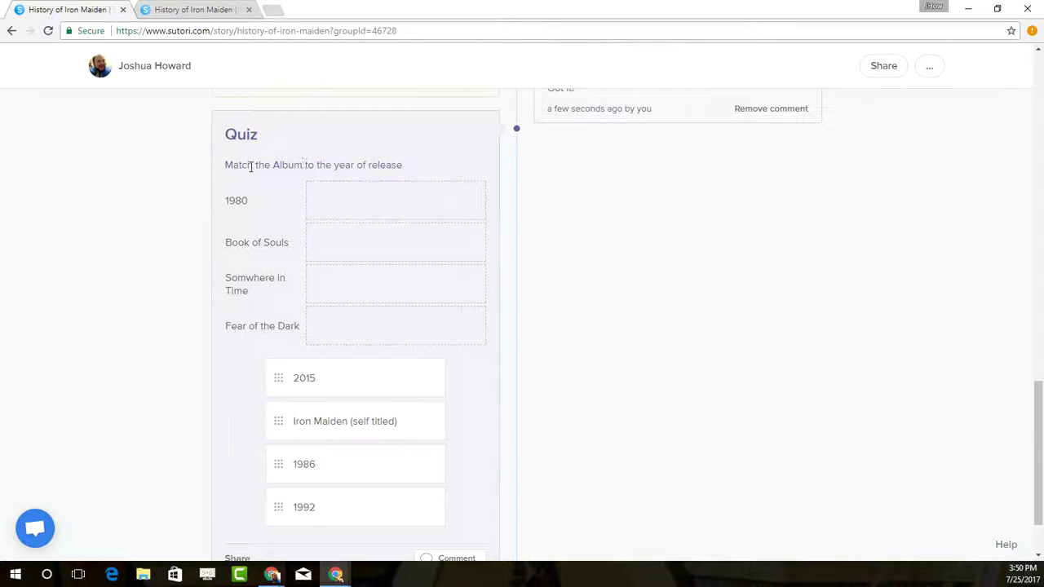
scroll(372, 395, "down", 1)
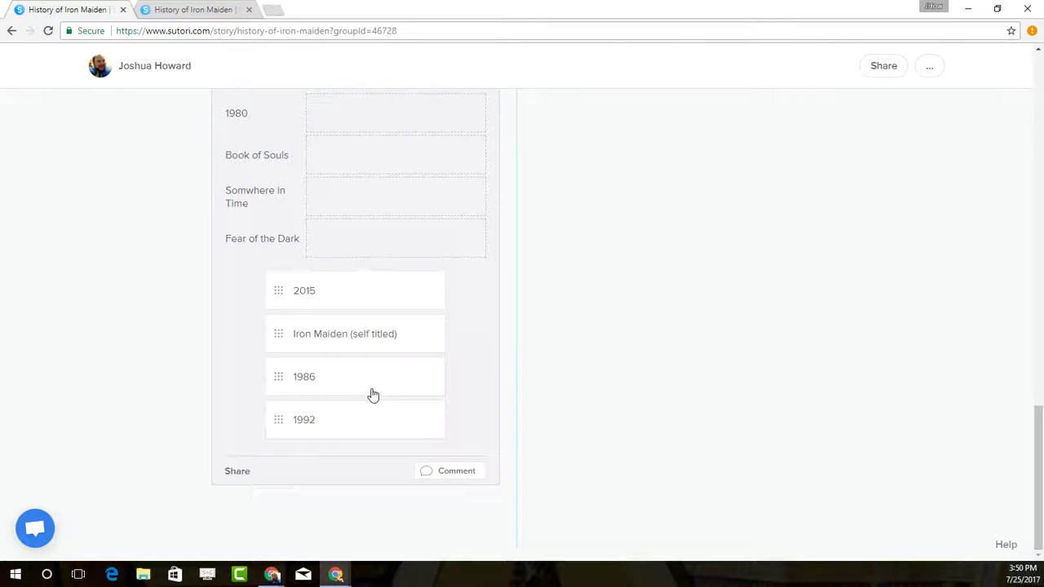
scroll(404, 399, "up", 1)
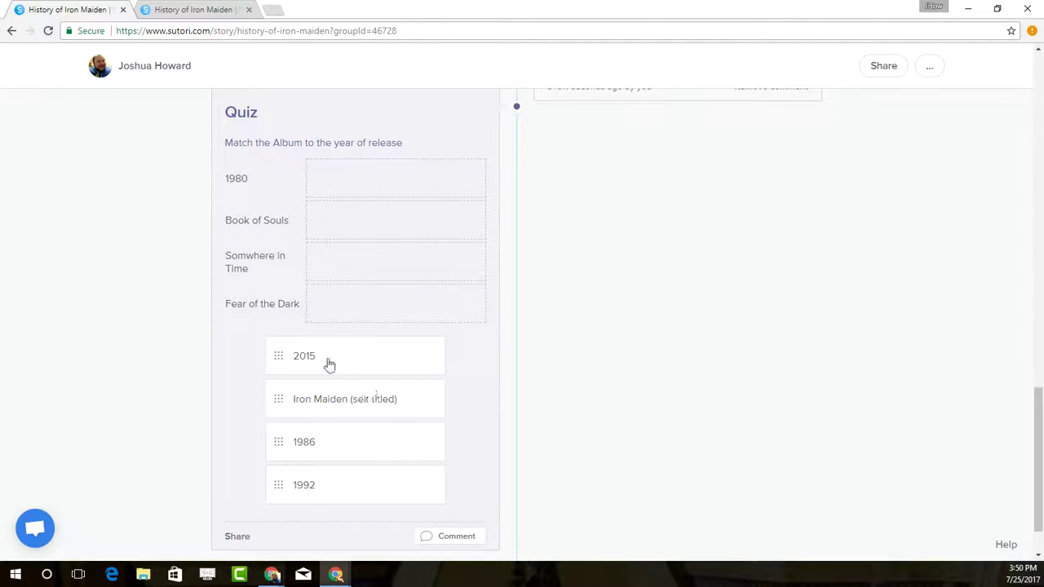
mouse_move(304, 365)
left_mouse_down()
mouse_move(354, 286)
mouse_move(361, 230)
left_mouse_up()
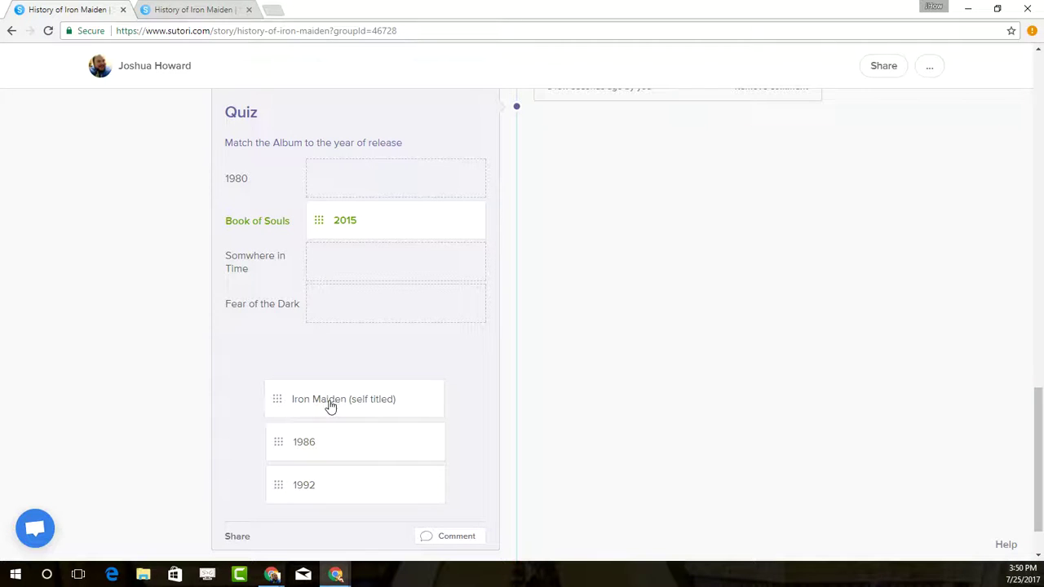
left_click_drag(329, 403, 373, 191)
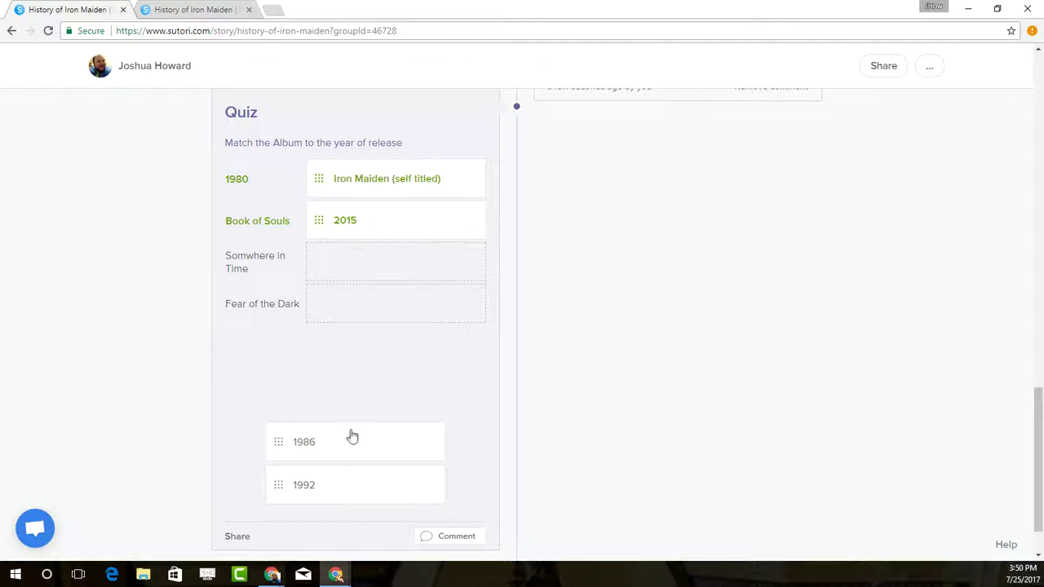
left_click_drag(338, 346, 349, 282)
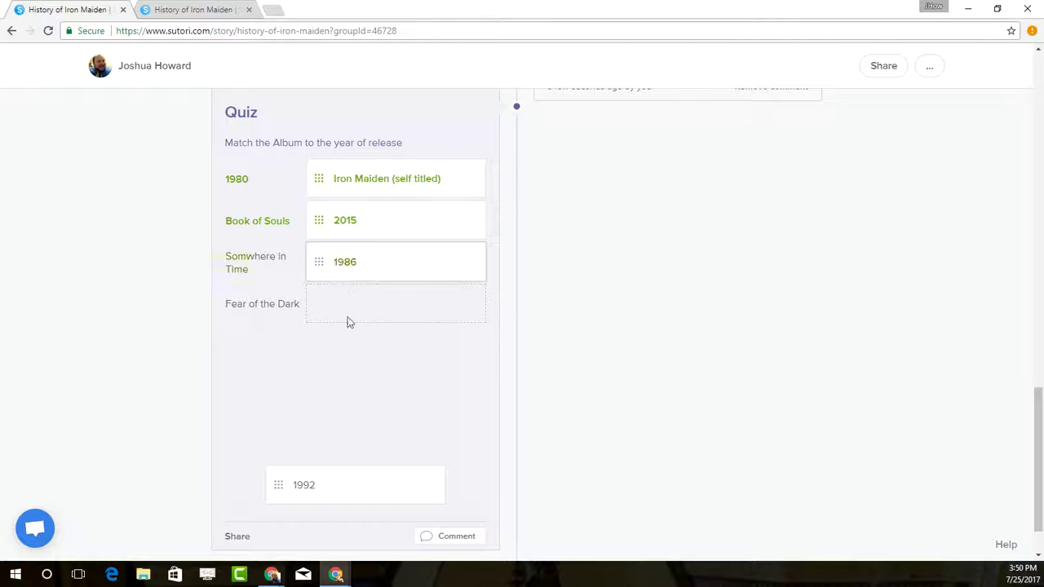
left_click_drag(309, 495, 377, 310)
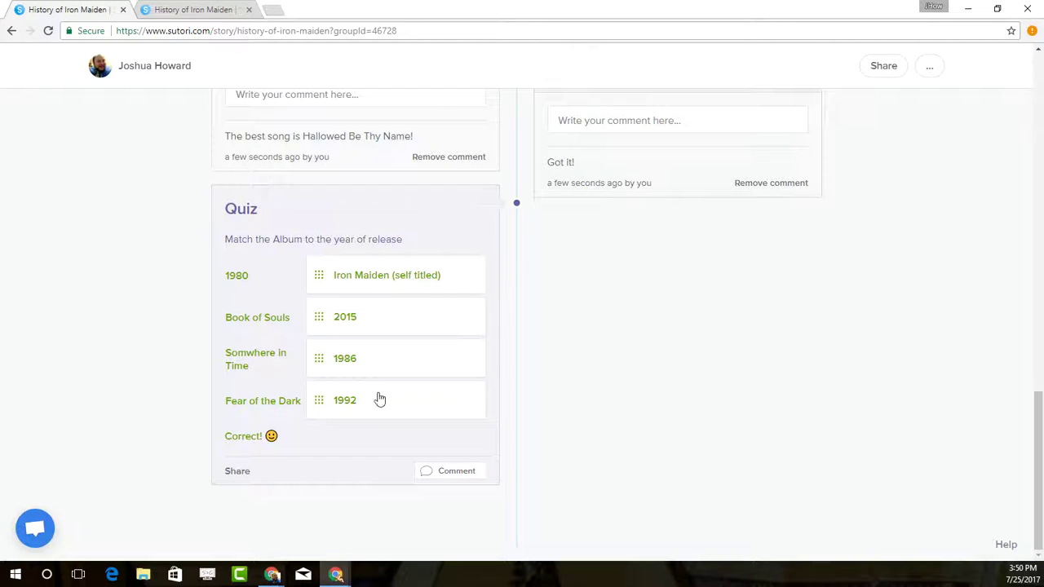
Post the comment 'Boom' under the matching quiz
left_click(462, 475)
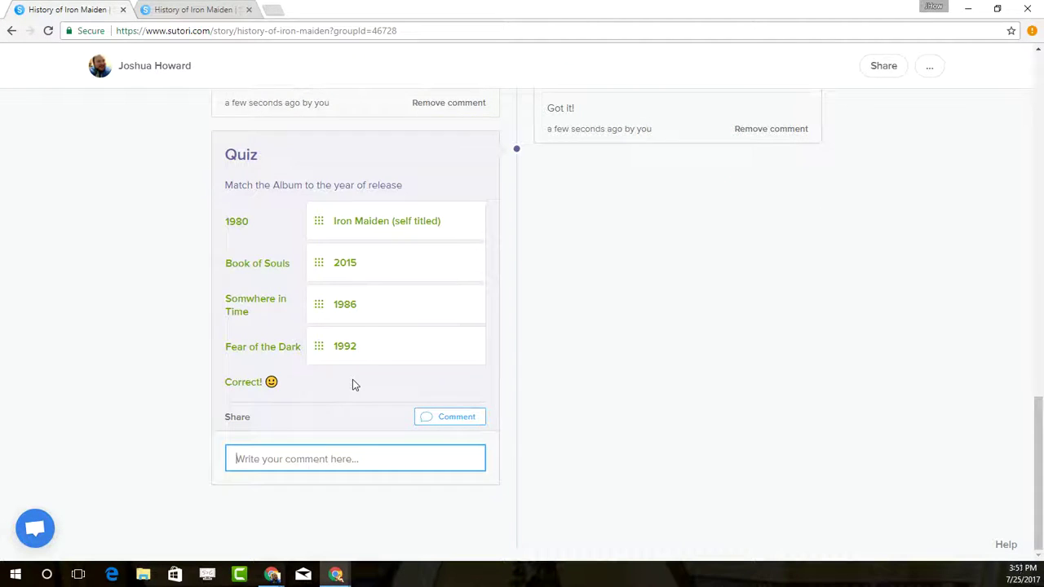
type("Boom")
key("Return")
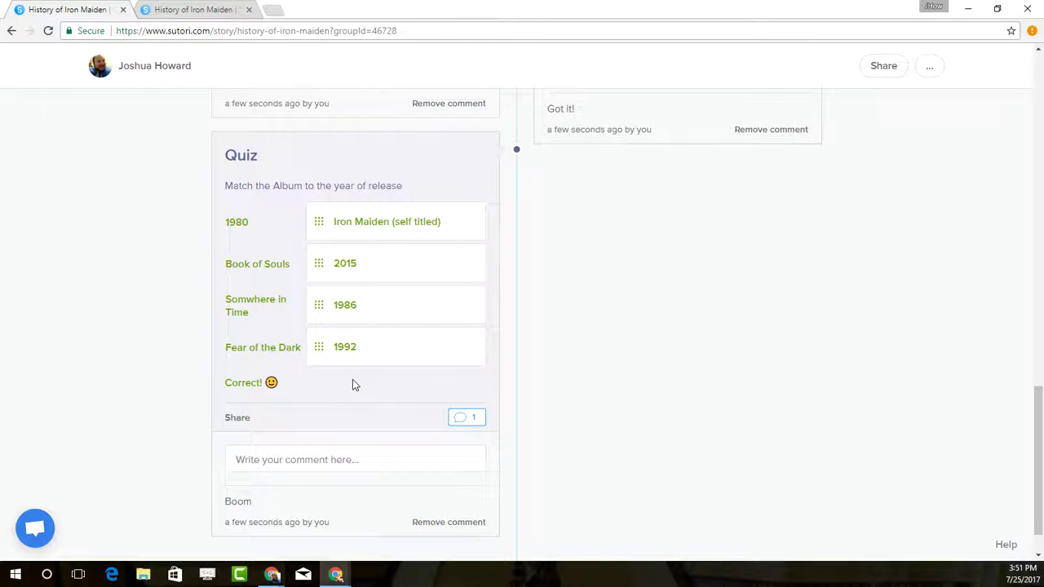
Restore down the student browser window and drag it aside to show the owner's sharing options
scroll(644, 362, "up", 2)
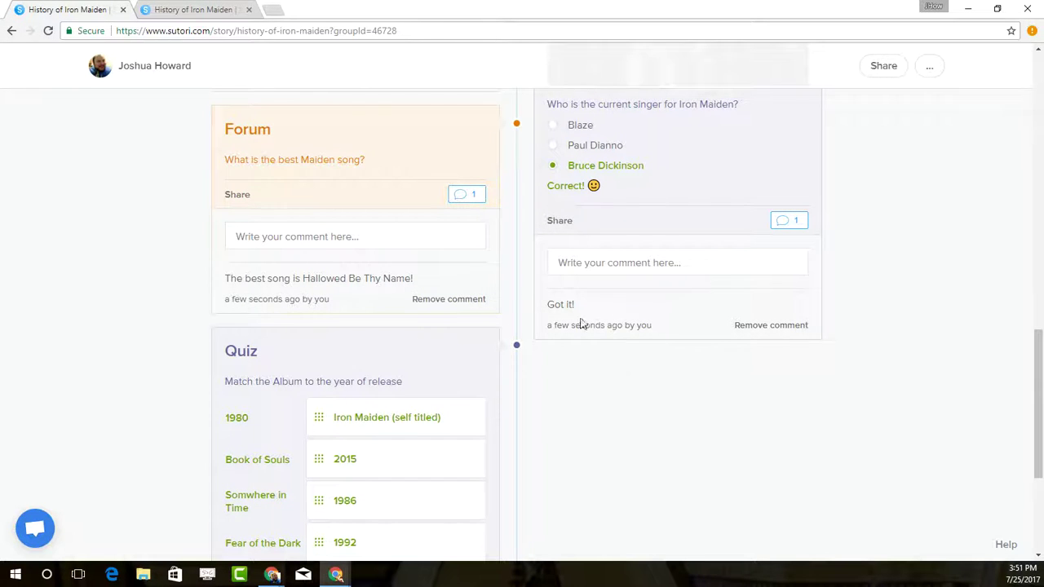
scroll(617, 303, "up", 2)
scroll(645, 263, "up", 2)
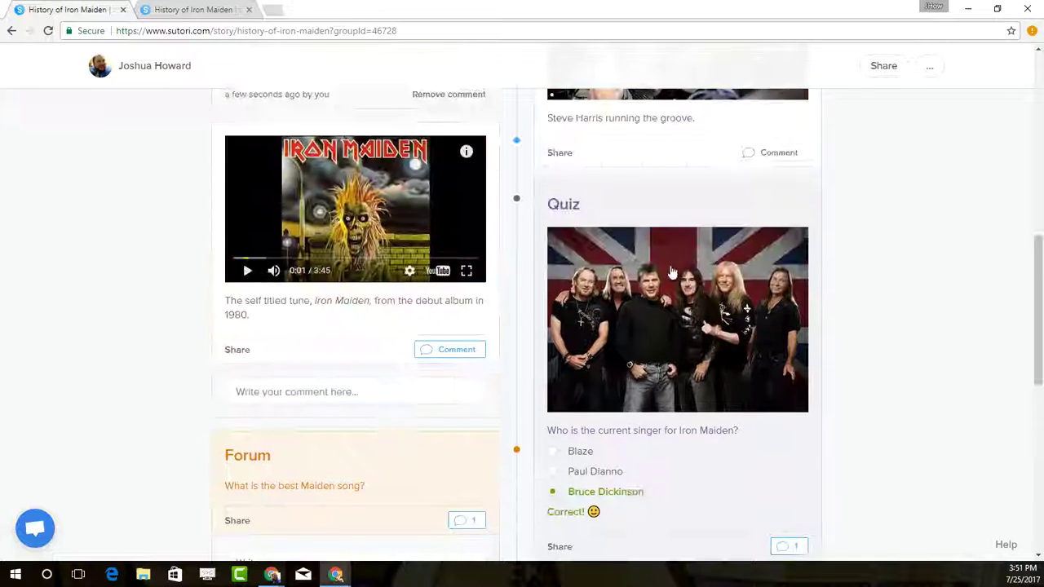
scroll(618, 332, "up", 2)
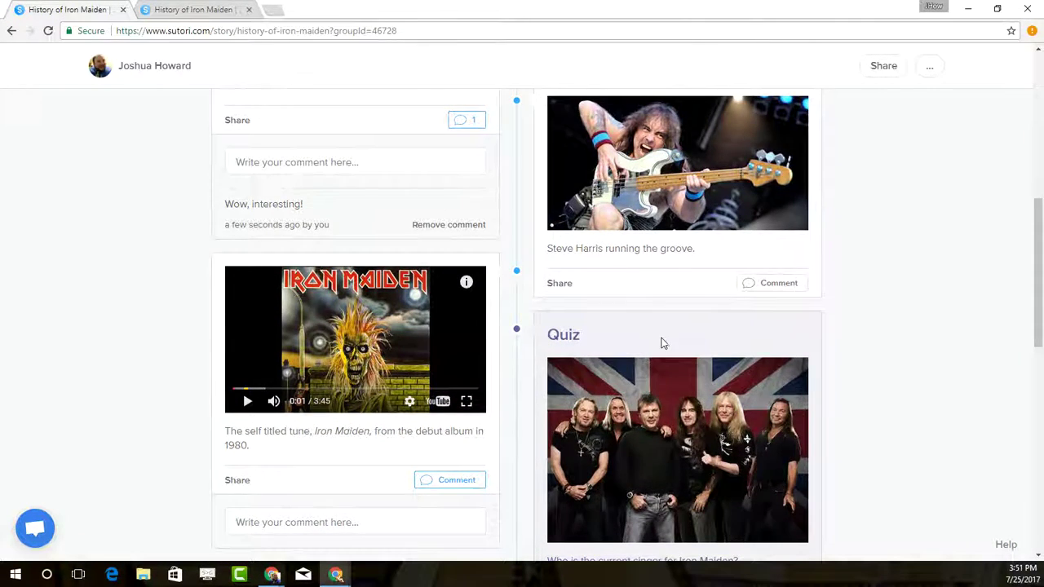
scroll(661, 339, "up", 3)
scroll(659, 341, "down", 3)
scroll(657, 338, "down", 4)
scroll(656, 337, "down", 4)
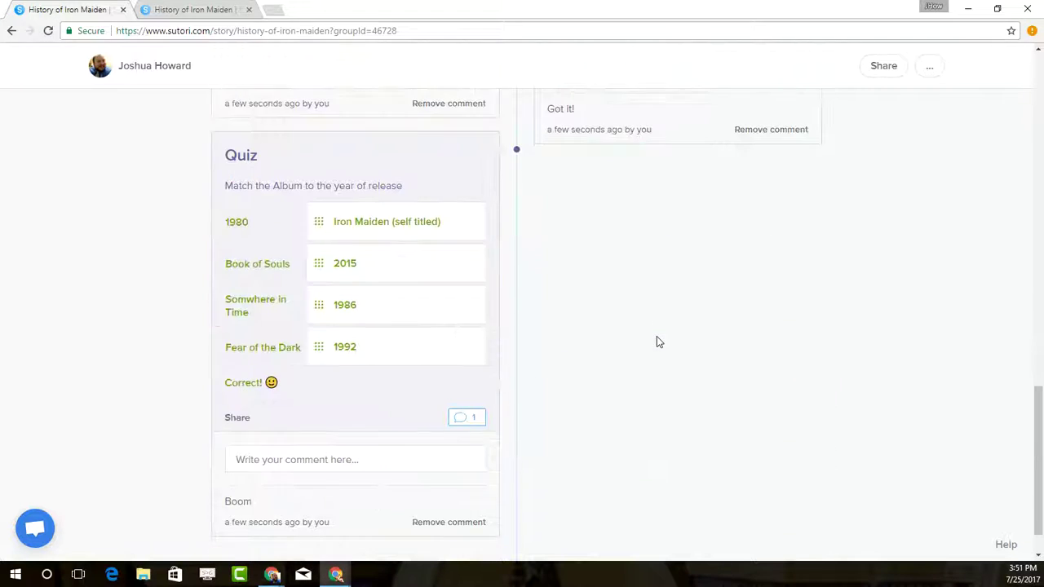
scroll(656, 343, "up", 3)
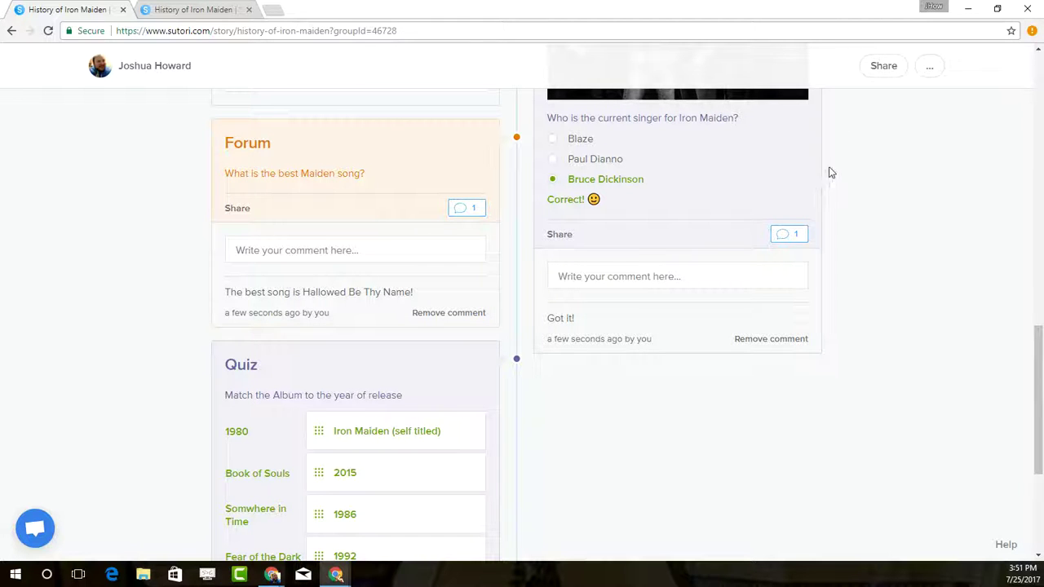
left_click(997, 8)
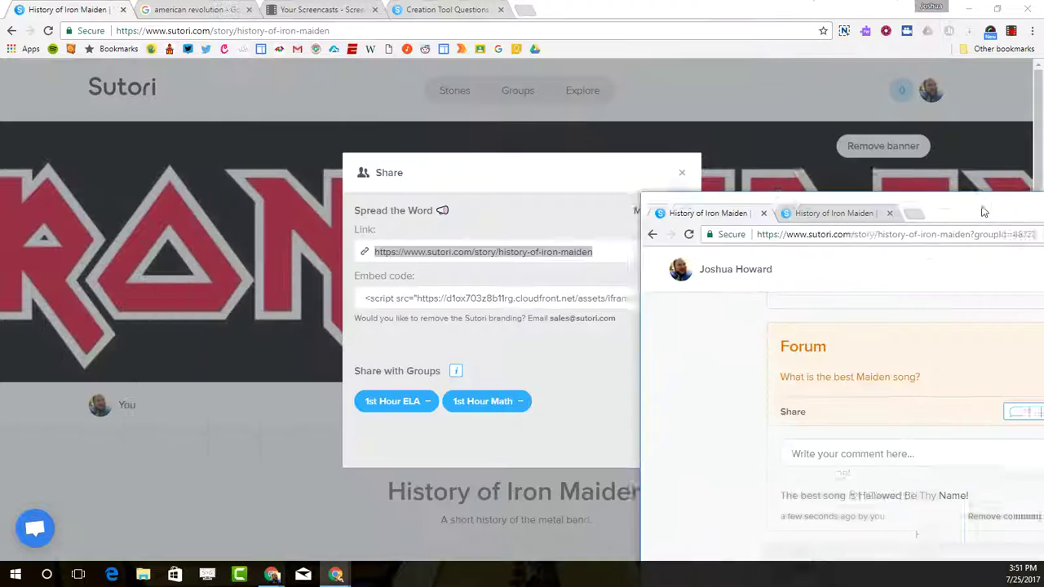
left_click_drag(406, 30, 1036, 343)
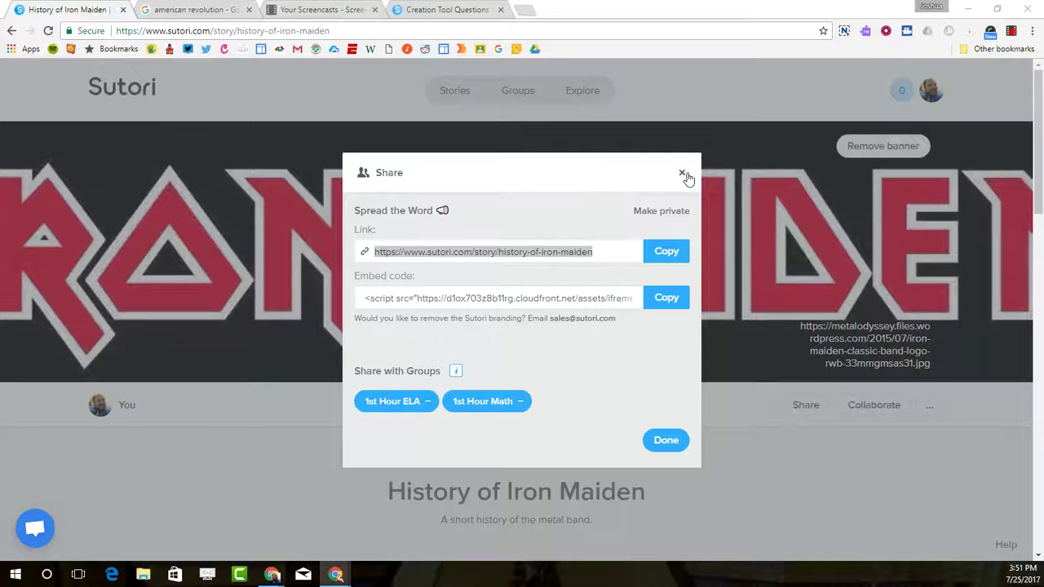